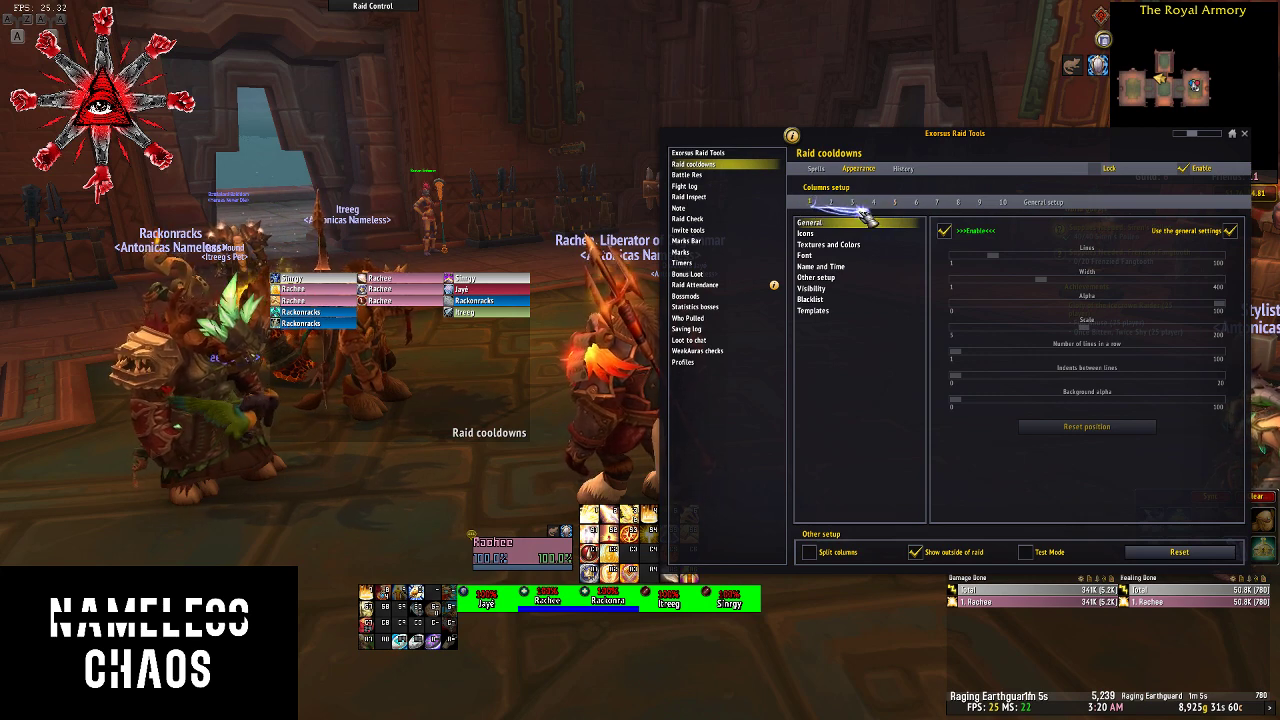
# - Review which columns the tracked raid cooldown spells are assigned to
pyautogui.click(808, 170)
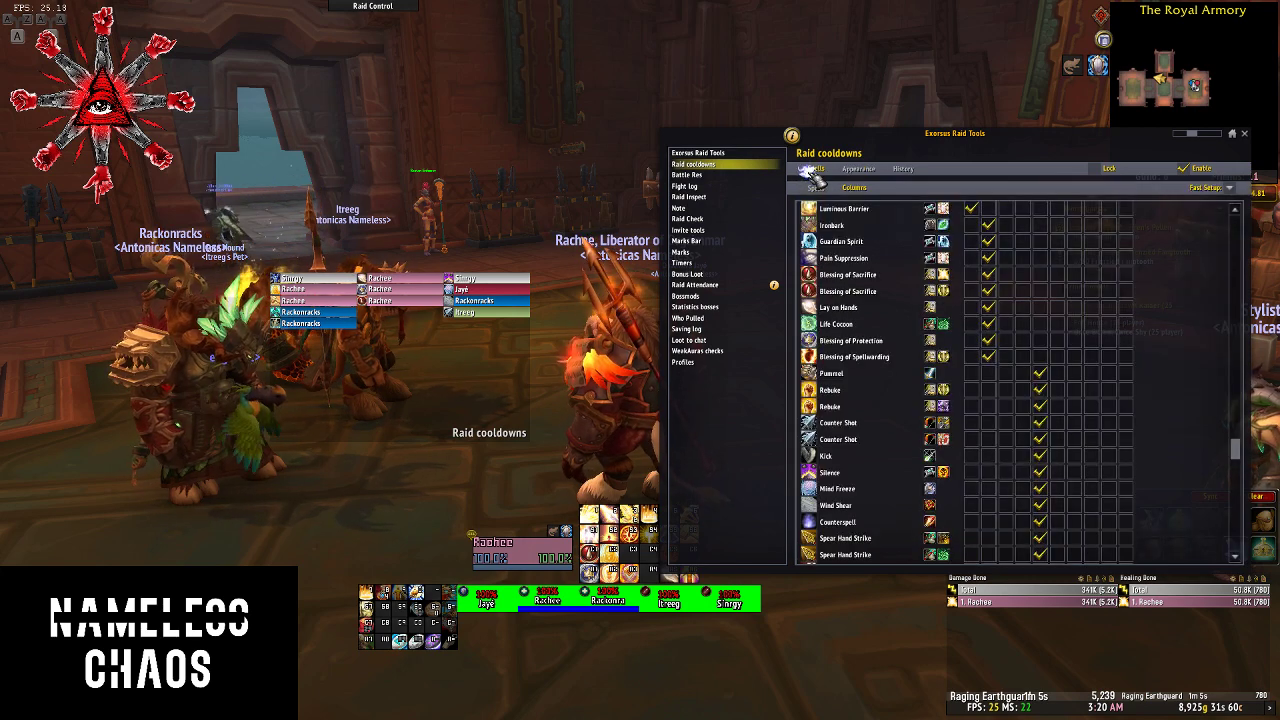
pyautogui.scroll(-5, 868, 265)
pyautogui.scroll(10, 868, 445)
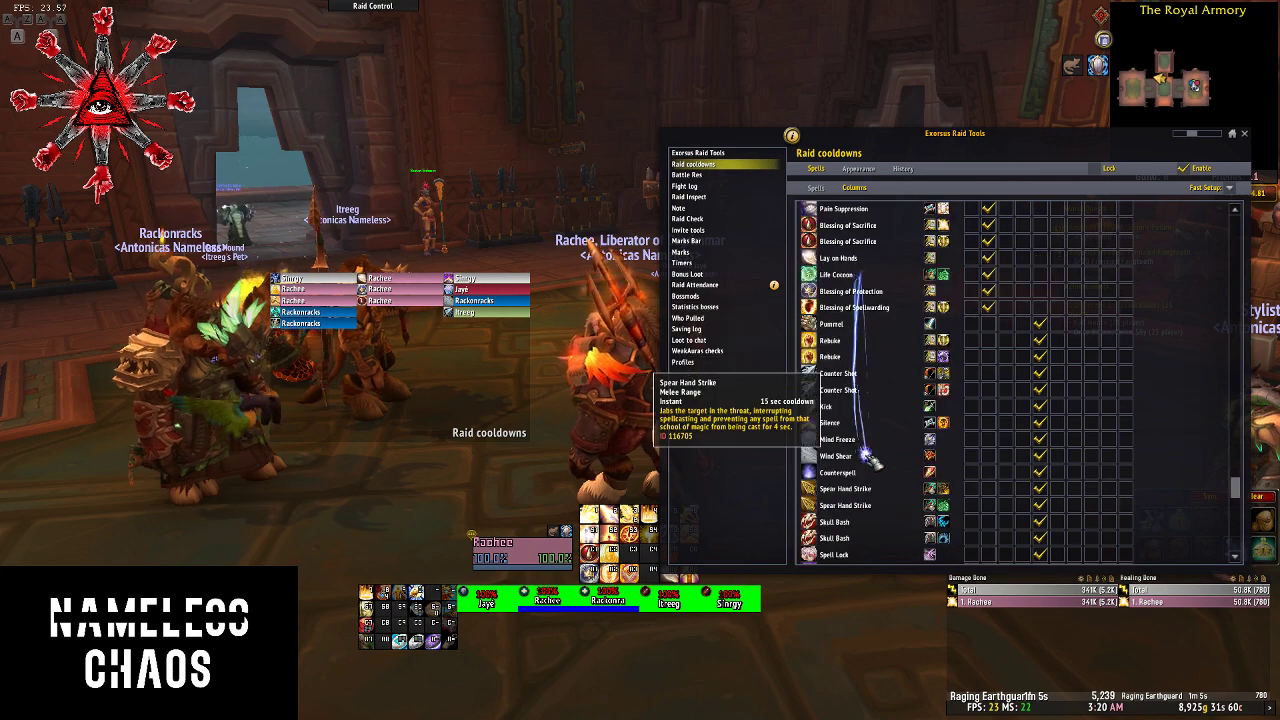
pyautogui.scroll(-5, 866, 455)
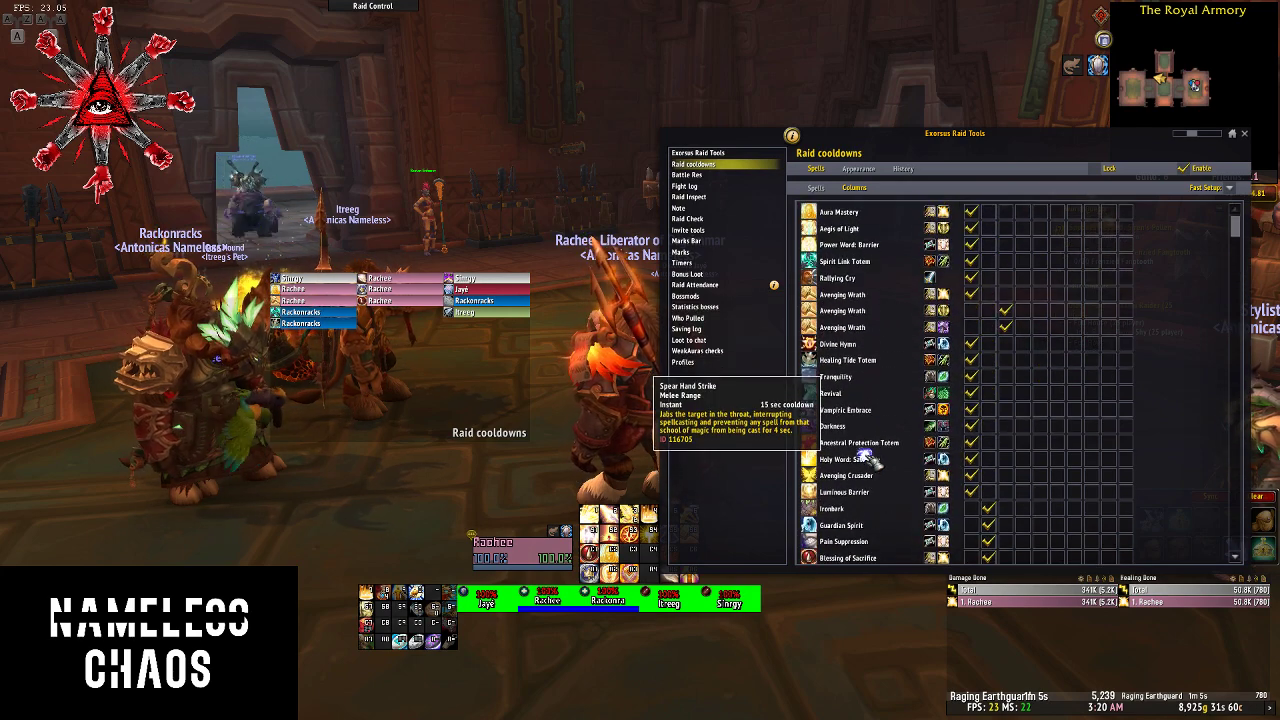
pyautogui.scroll(-4, 848, 458)
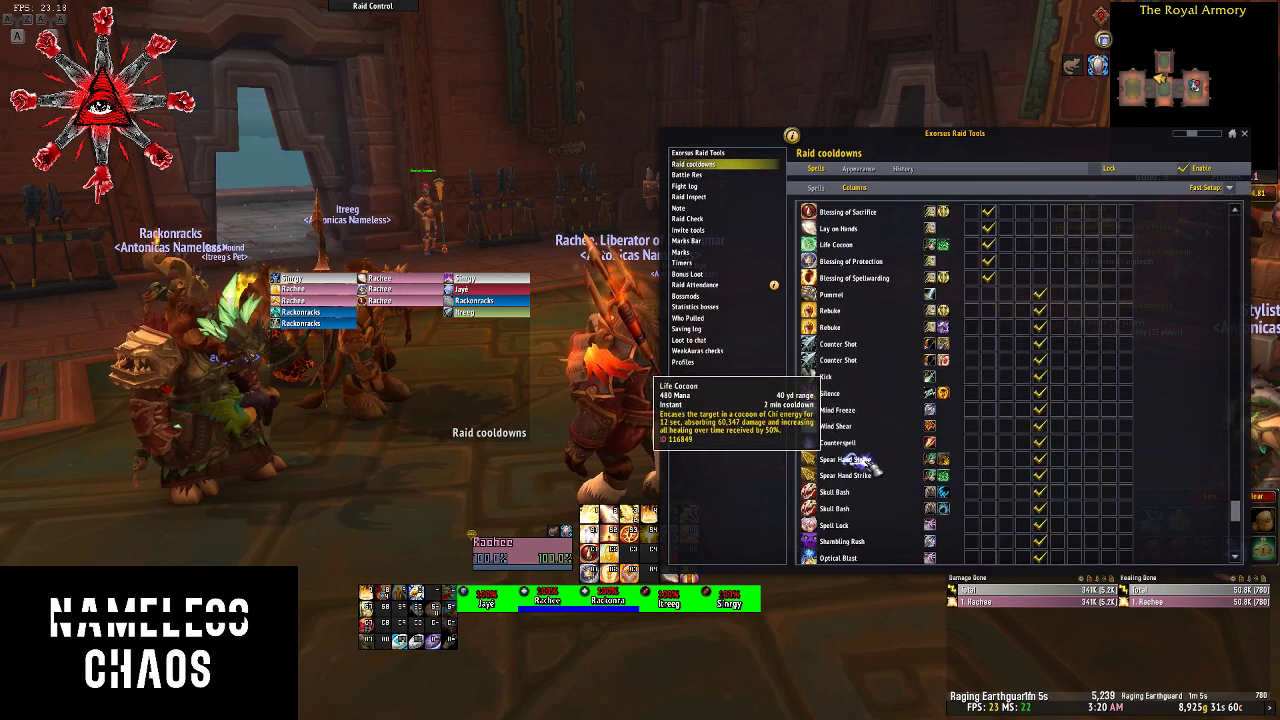
pyautogui.scroll(4, 866, 466)
pyautogui.scroll(6, 880, 470)
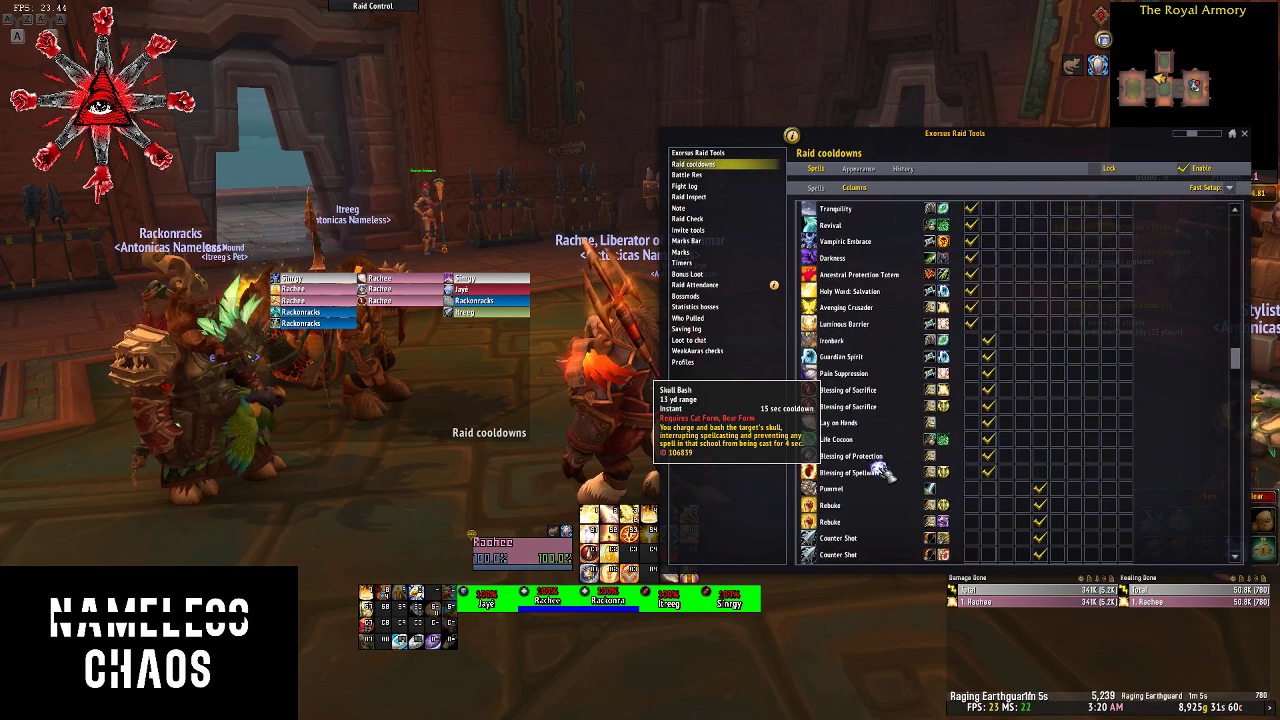
# - Add the Hunter spell Aspect of the Turtle from the predefined spells list to the tracked raid cooldowns
pyautogui.click(815, 189)
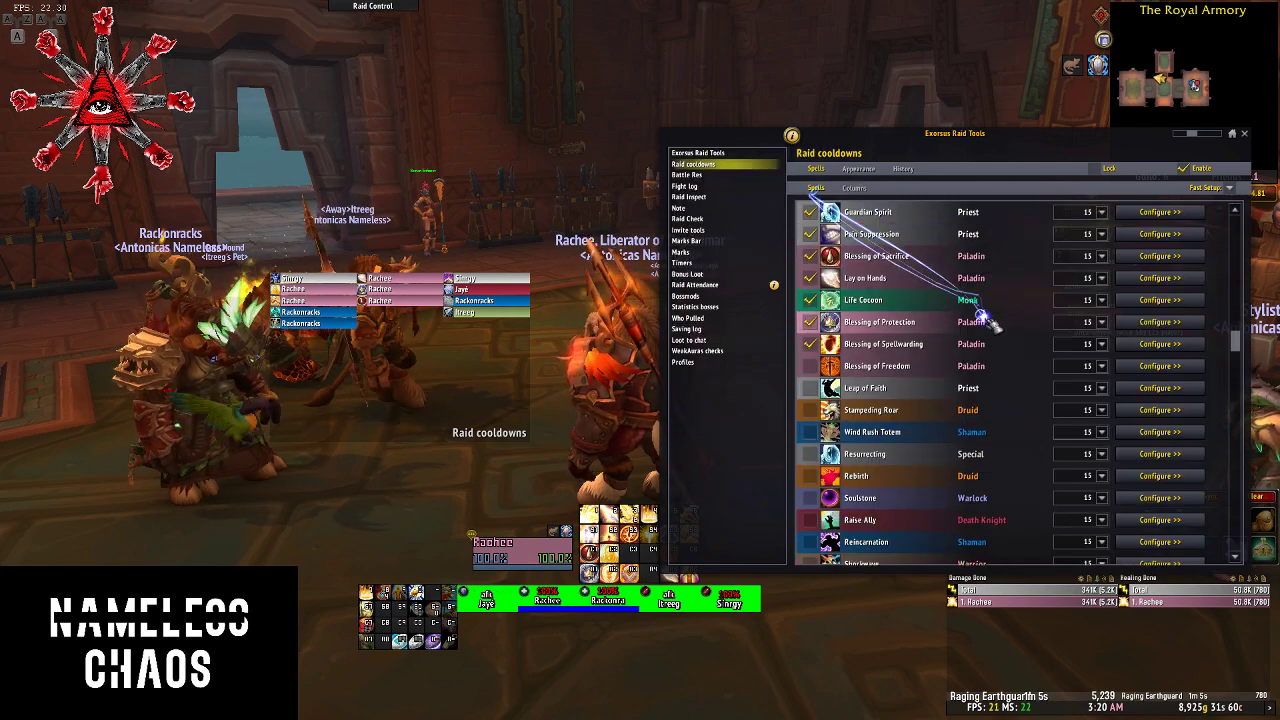
pyautogui.scroll(-10, 1005, 345)
pyautogui.scroll(-5, 1030, 370)
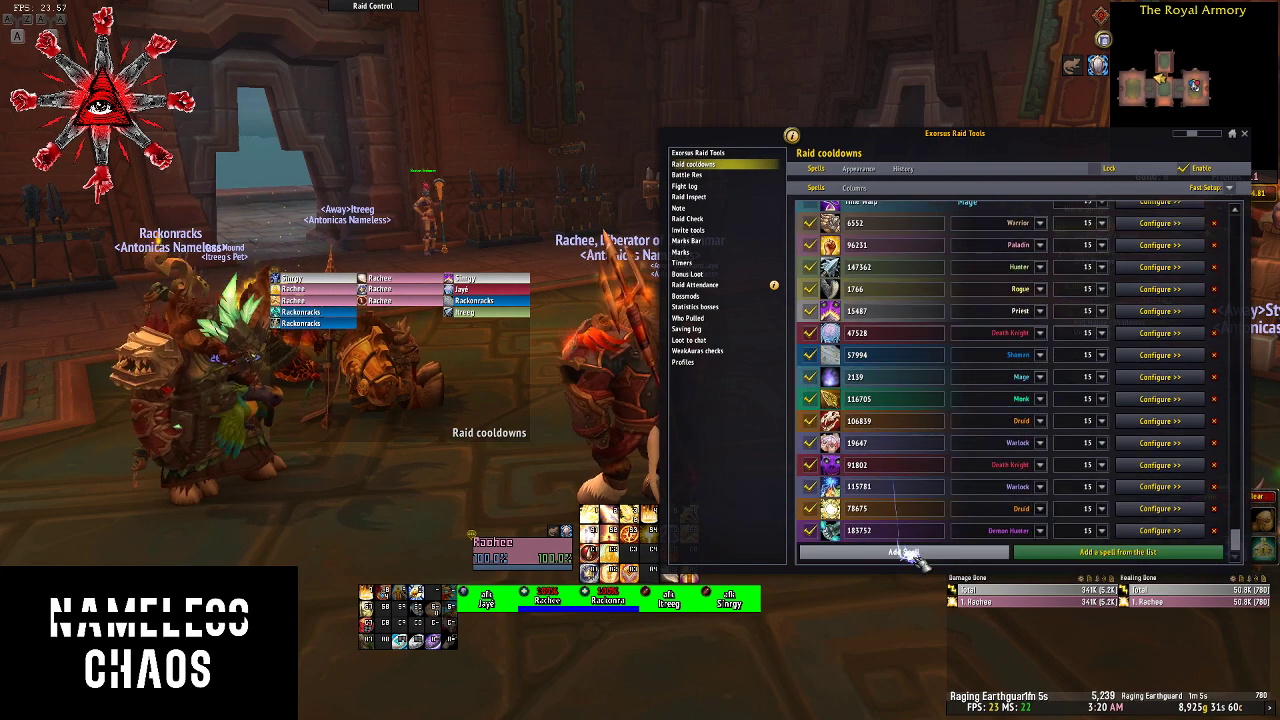
pyautogui.click(1107, 552)
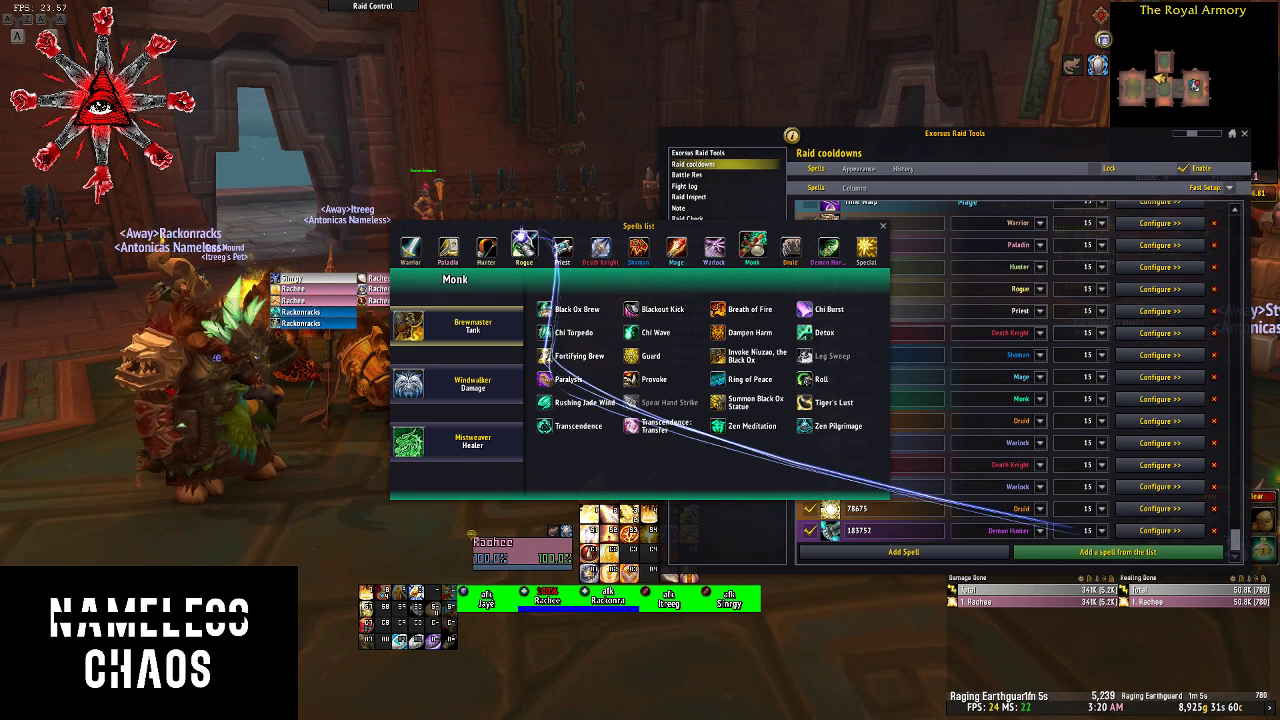
pyautogui.click(486, 247)
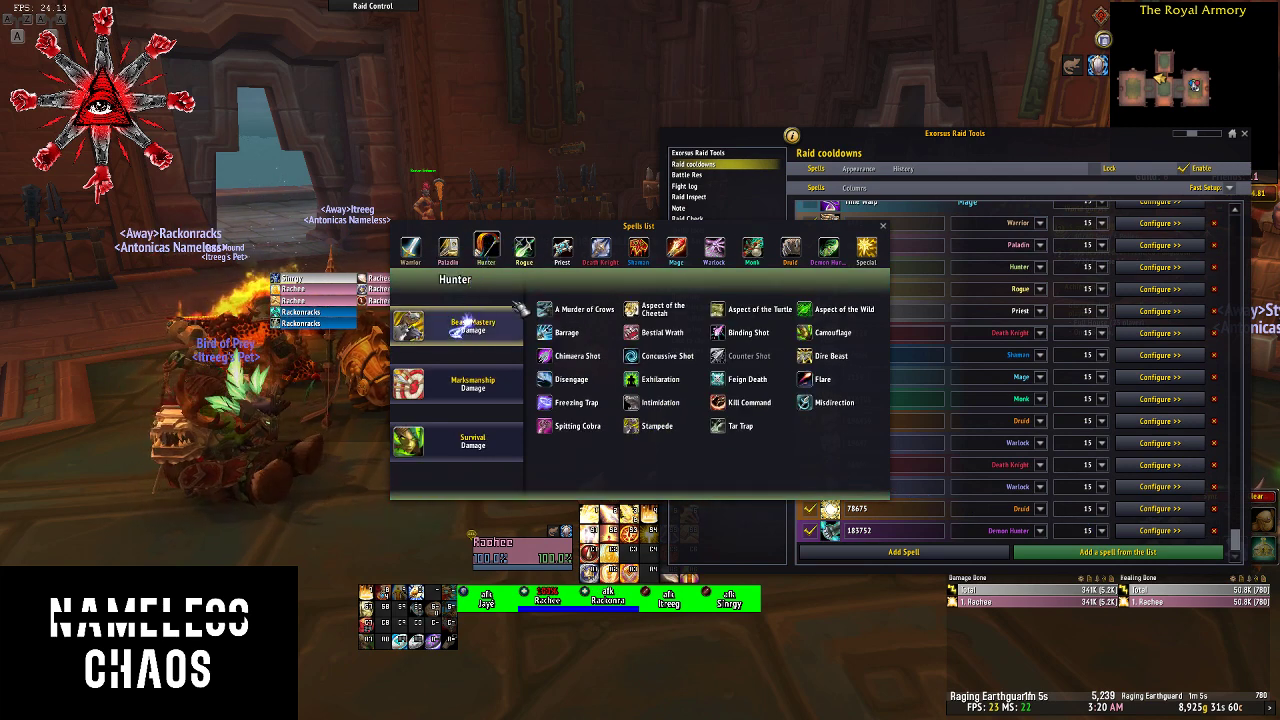
pyautogui.click(727, 312)
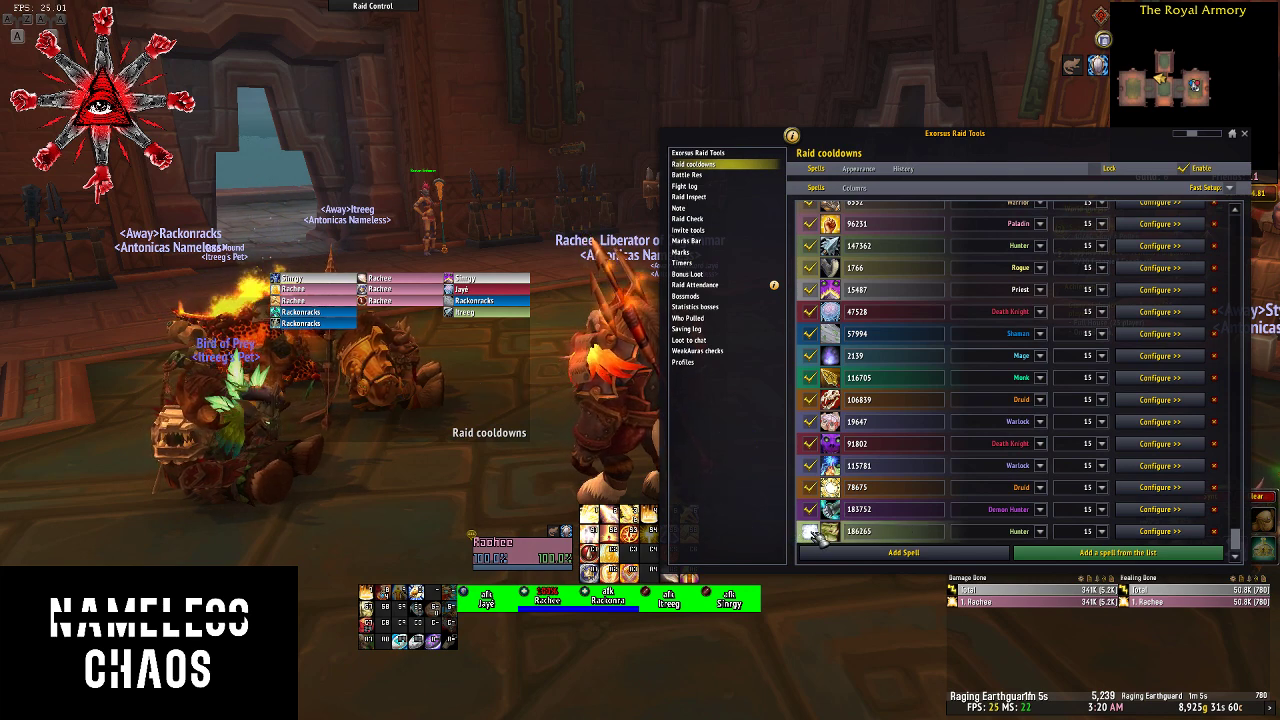
# - Assign Aspect of the Turtle to column 2 of the raid cooldowns display
pyautogui.click(868, 188)
pyautogui.scroll(-10, 891, 206)
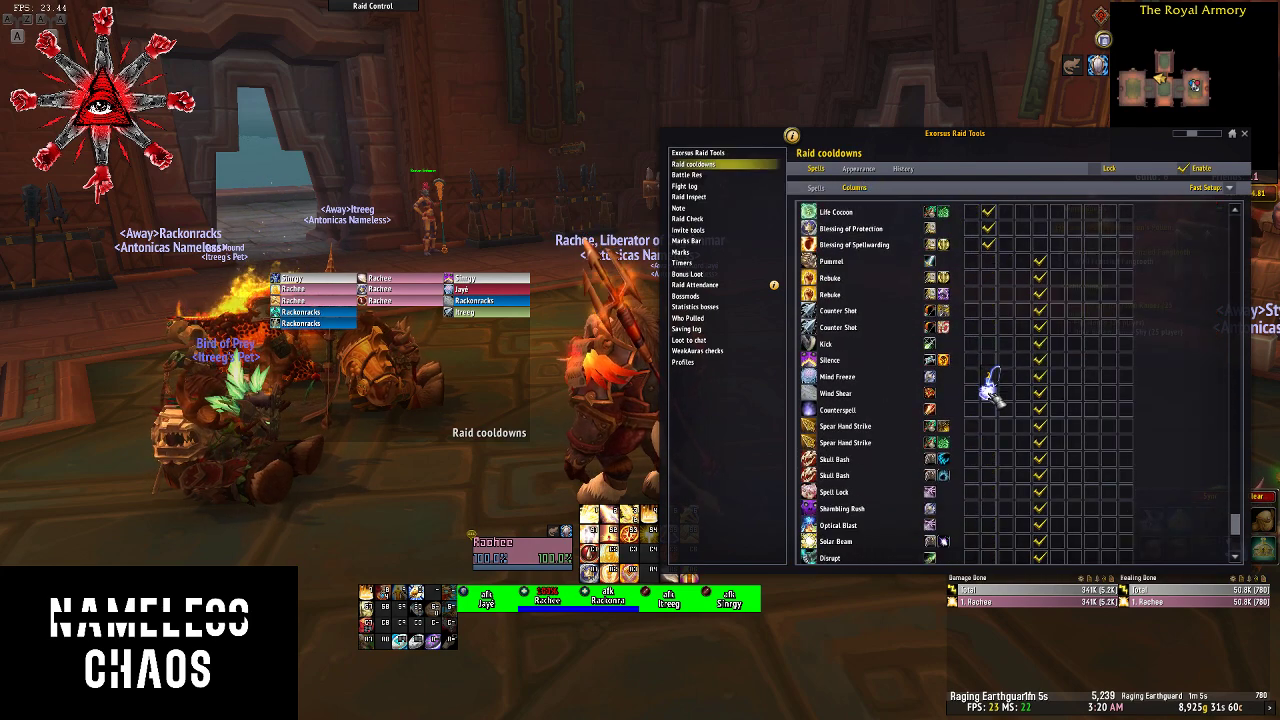
pyautogui.scroll(-2, 985, 385)
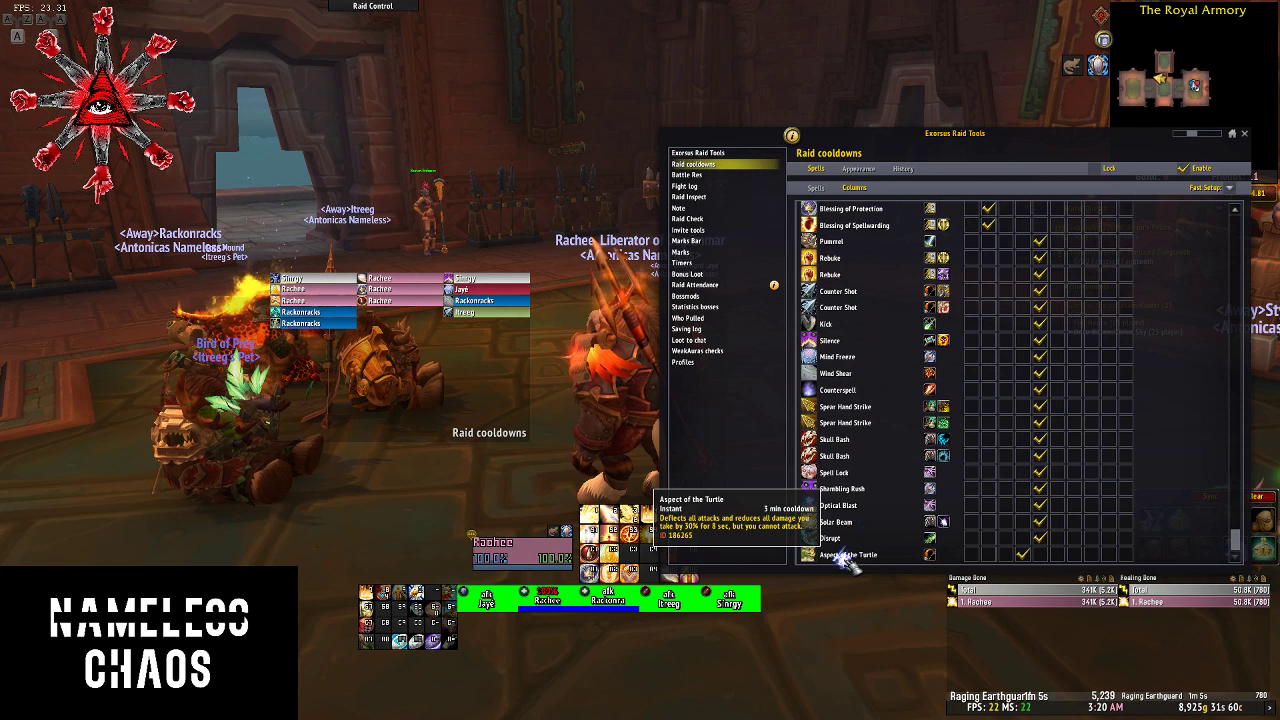
pyautogui.click(988, 554)
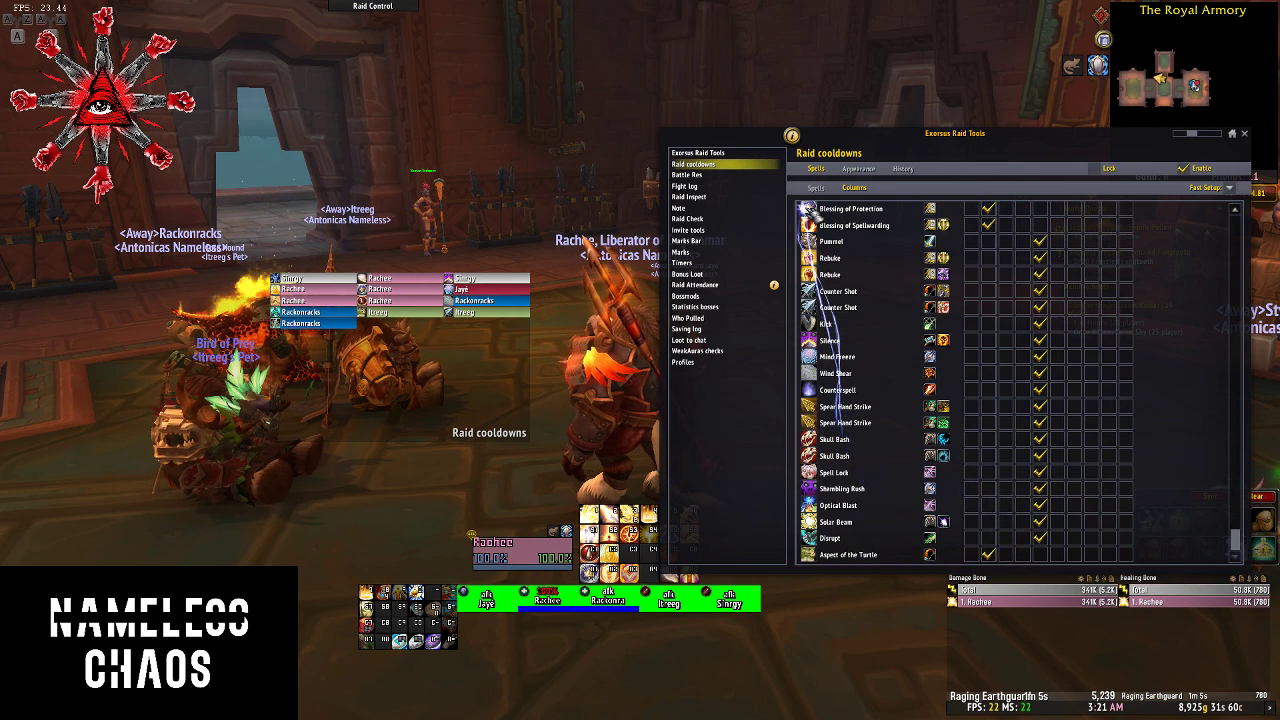
# - Add the Hunter spell Aspect of the Wild from the predefined spells list and assign it to column 2
pyautogui.click(817, 189)
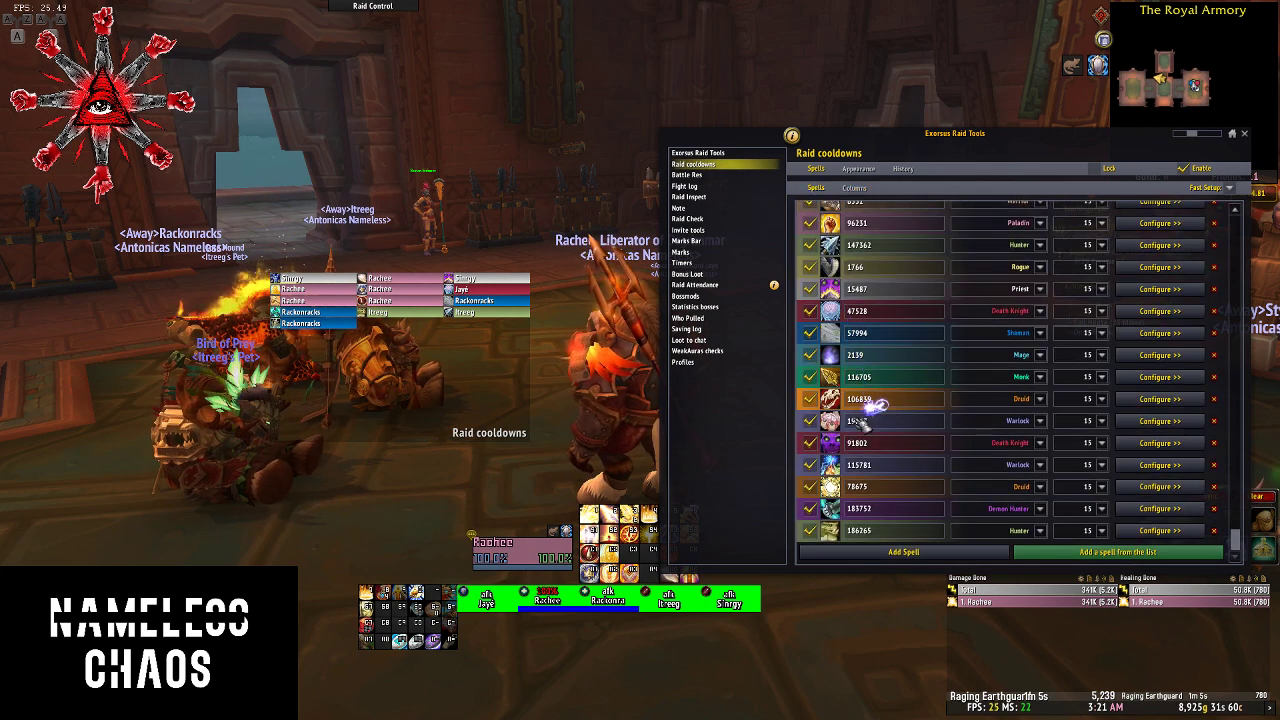
pyautogui.click(950, 557)
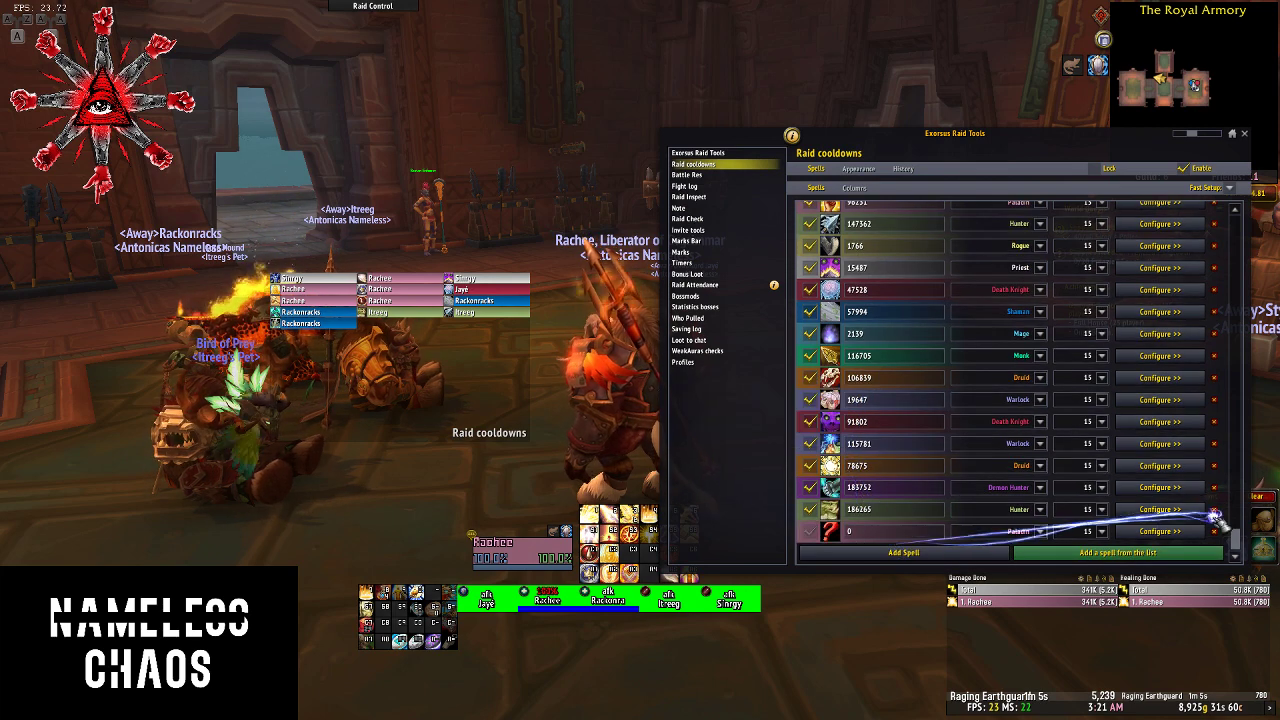
pyautogui.scroll(1, 1200, 530)
pyautogui.click(1170, 552)
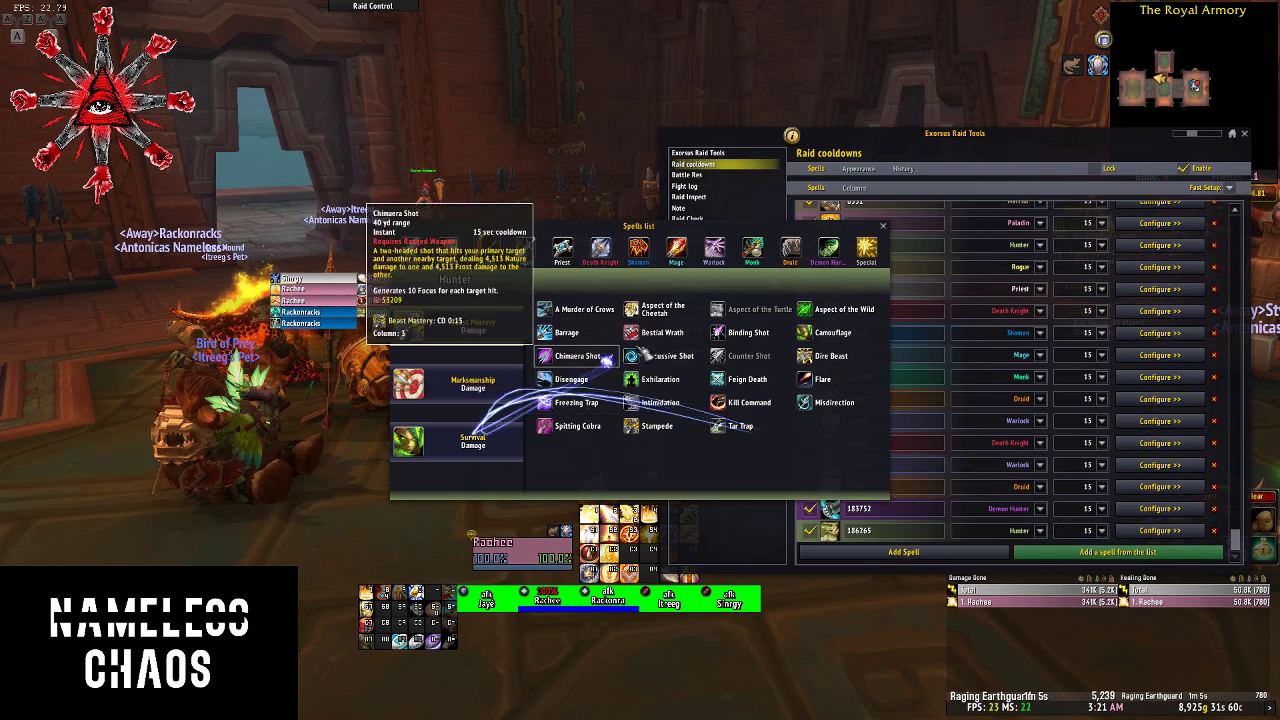
pyautogui.click(835, 309)
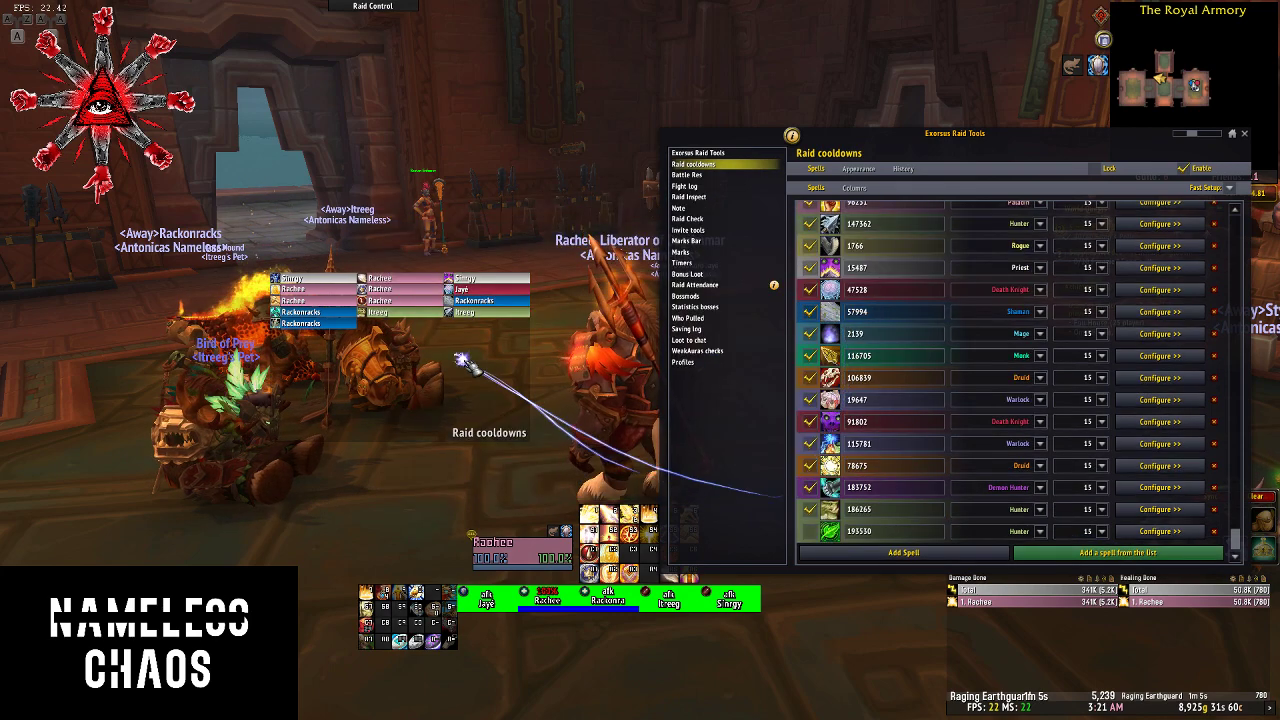
pyautogui.click(854, 188)
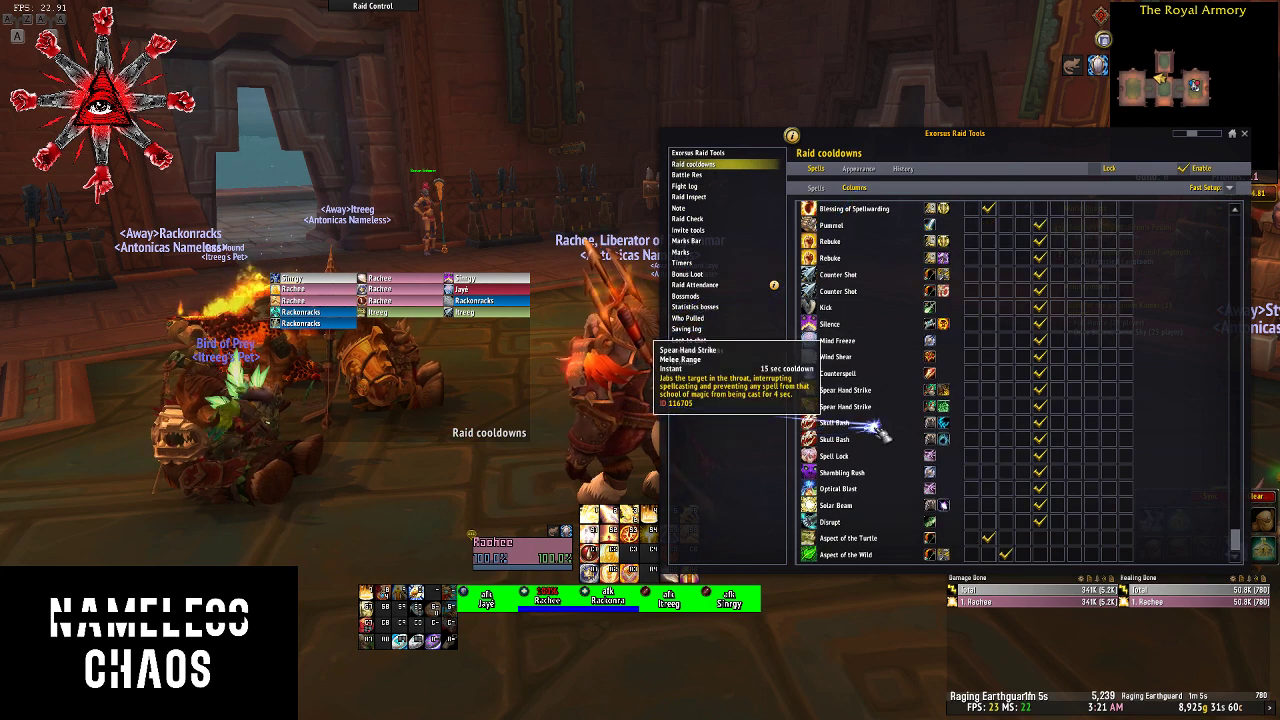
pyautogui.click(989, 554)
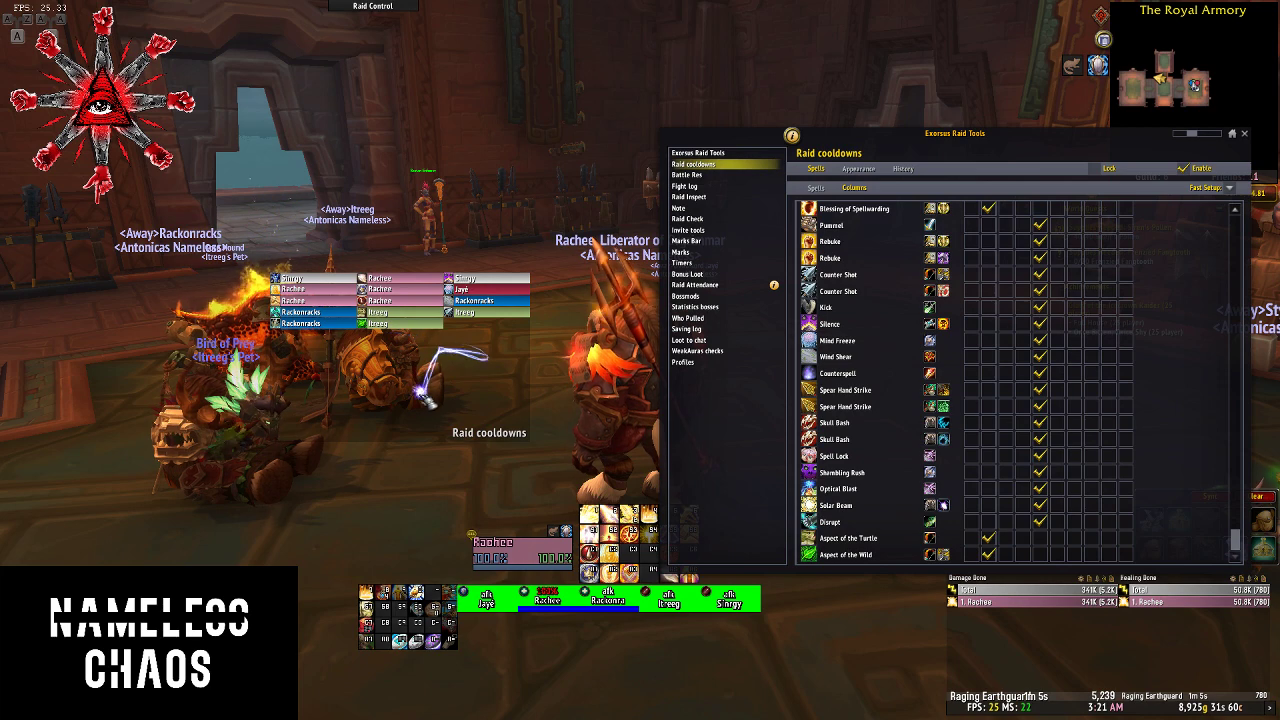
# - Move Aspect of the Turtle, Aspect of the Wild and the spells from Ironbark through Blessing of Spellwarding to column 1
pyautogui.click(971, 536)
pyautogui.scroll(5, 972, 556)
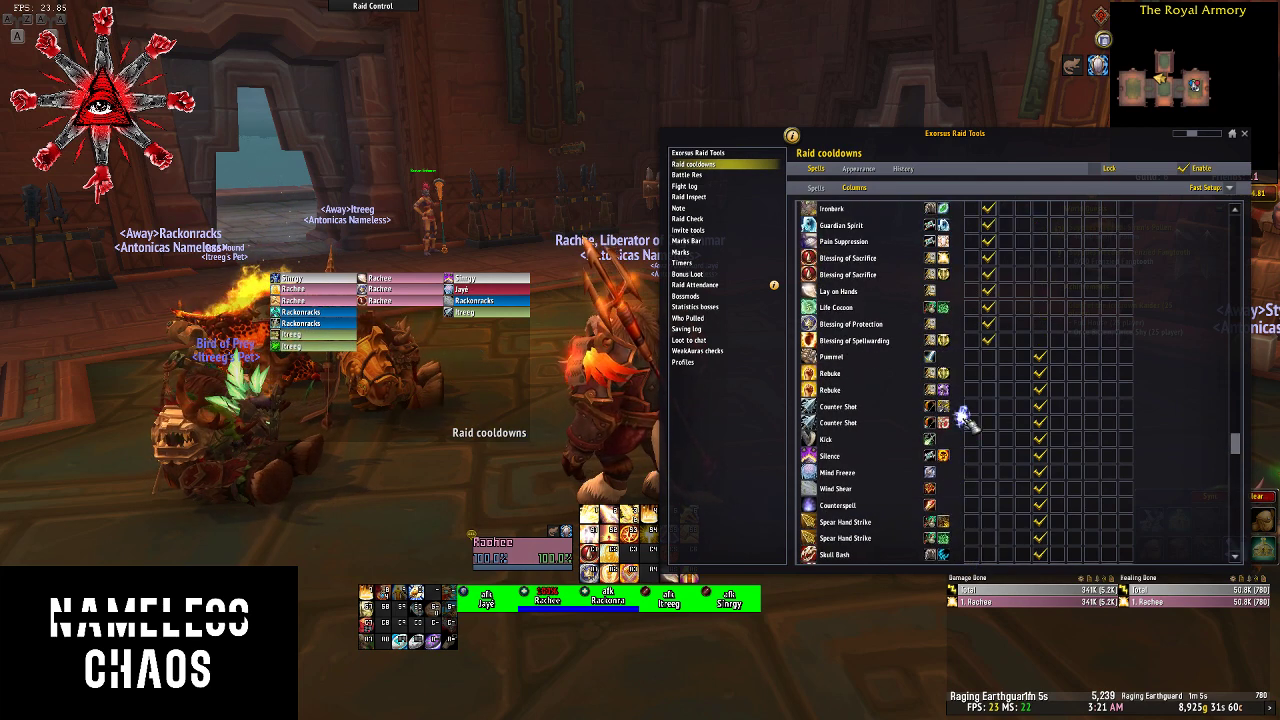
pyautogui.click(971, 323)
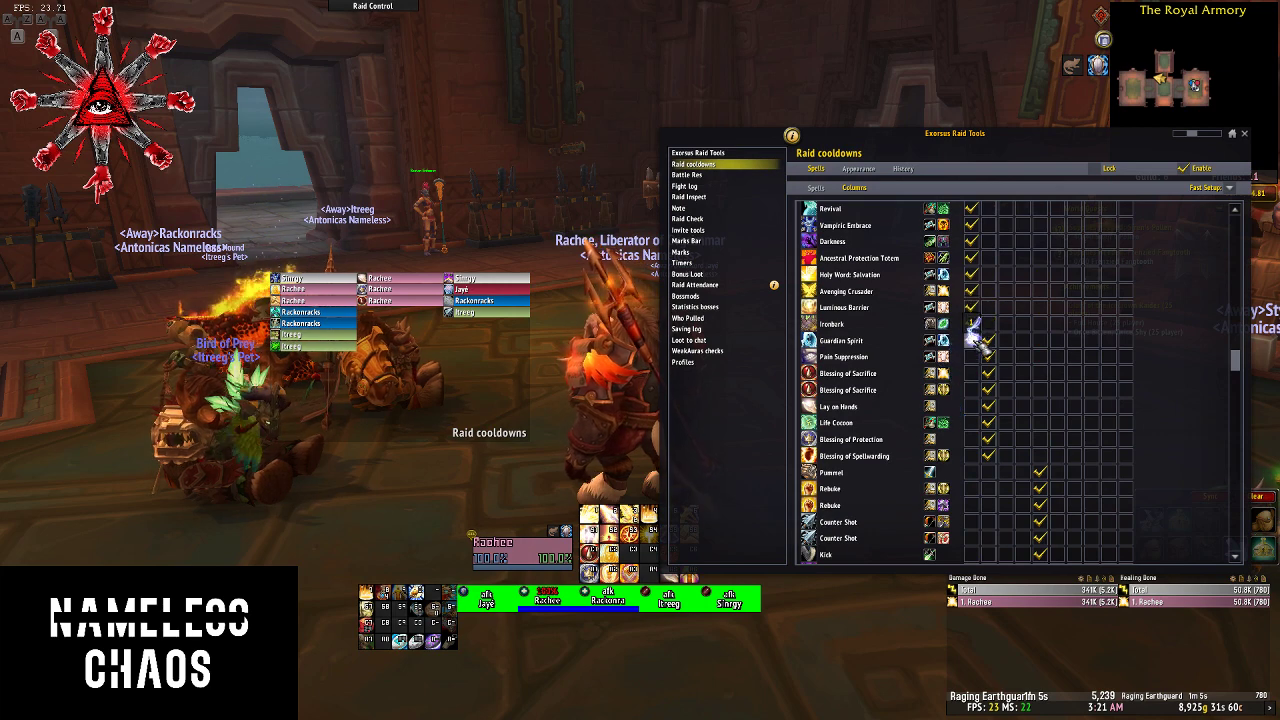
pyautogui.click(971, 340)
pyautogui.click(971, 356)
pyautogui.click(971, 390)
pyautogui.click(971, 406)
pyautogui.click(971, 422)
pyautogui.click(971, 439)
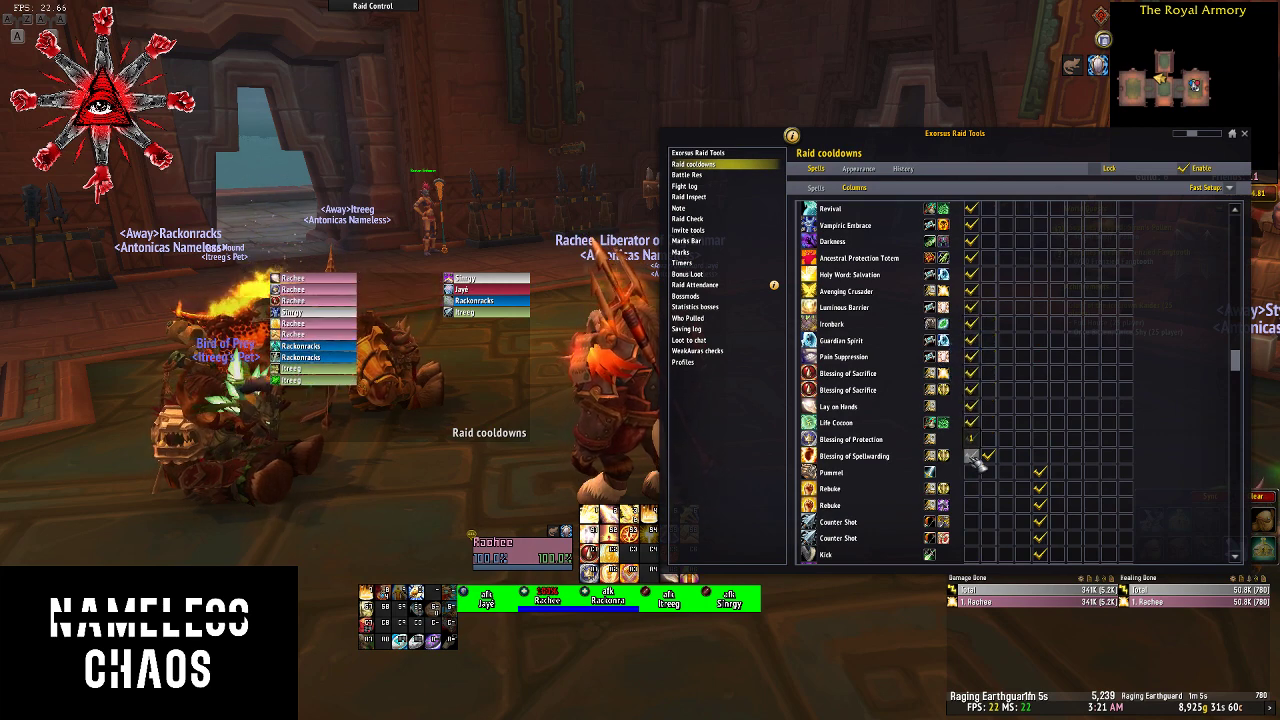
pyautogui.click(971, 456)
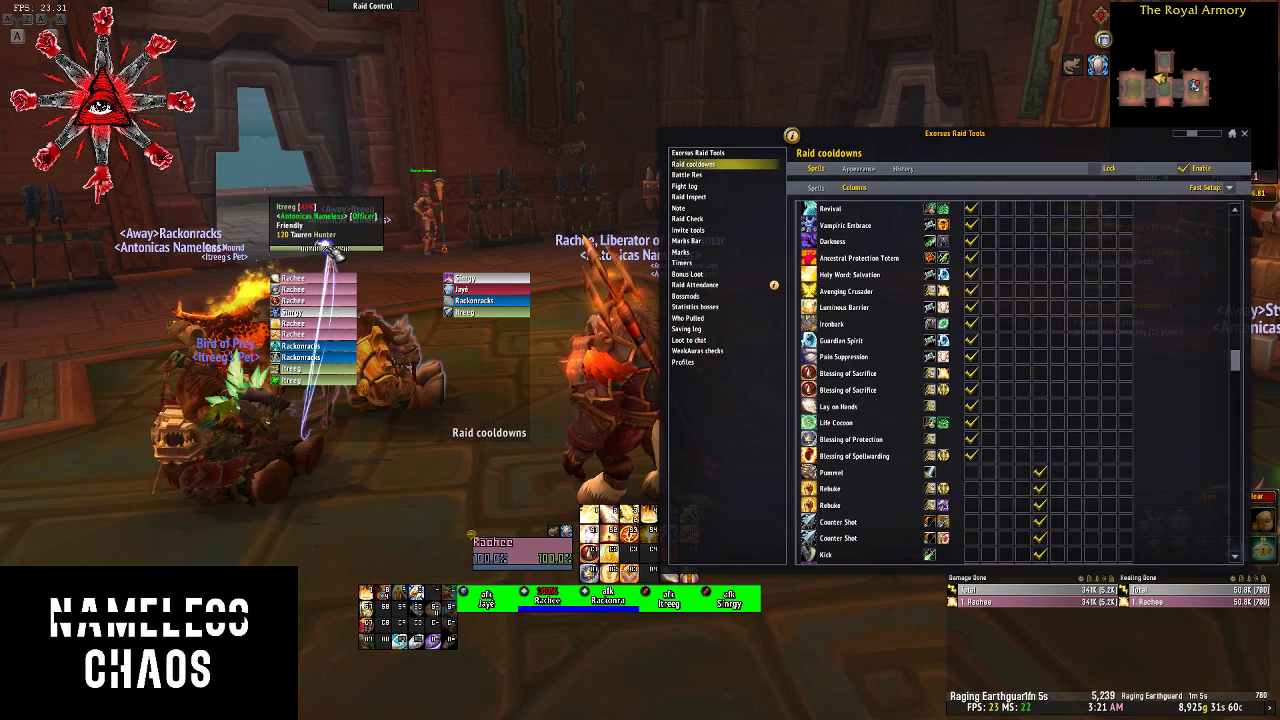
# - Disable column 2 in the raid cooldowns appearance settings and move the cooldown bars slightly down and to the left in the game view
pyautogui.click(850, 169)
pyautogui.click(831, 203)
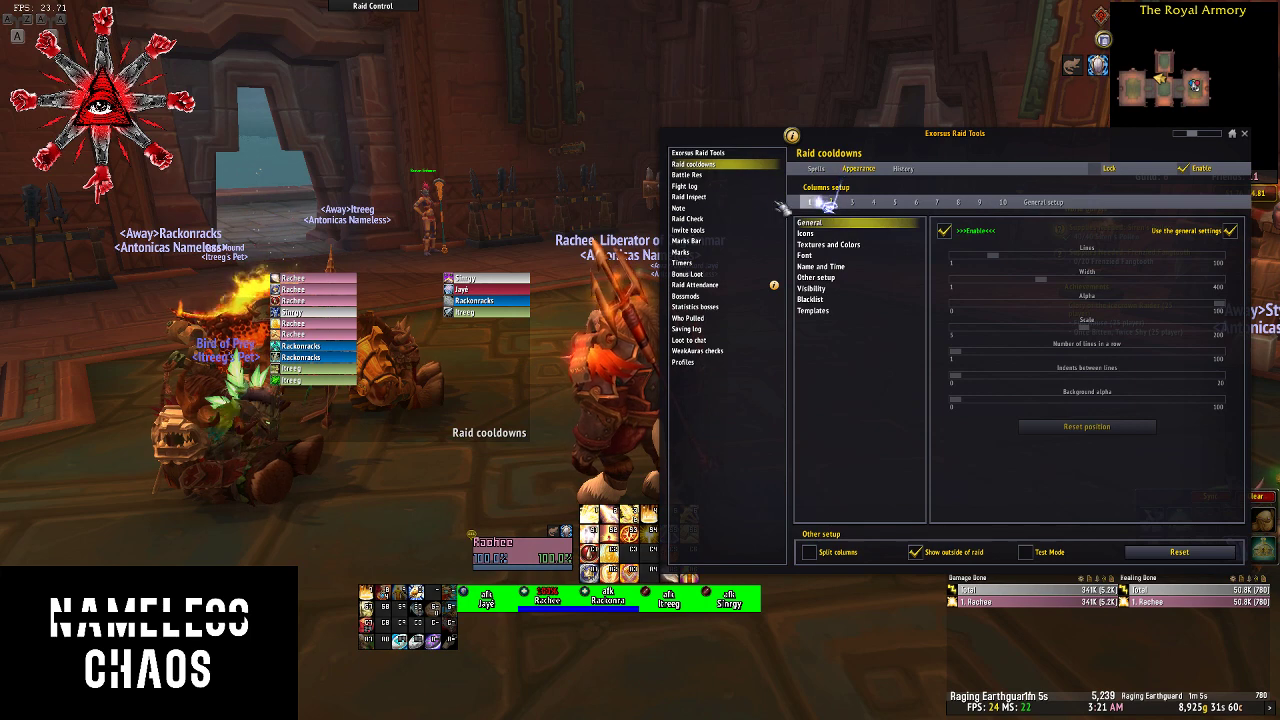
pyautogui.click(945, 230)
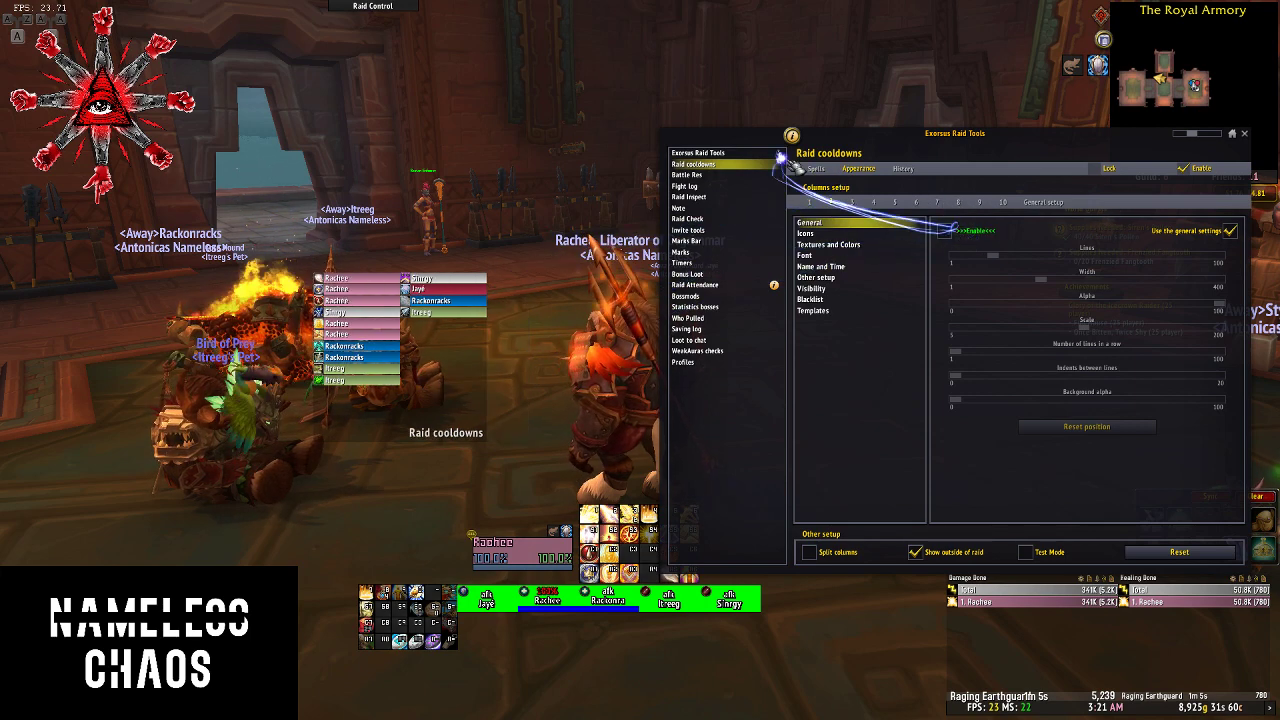
pyautogui.moveTo(423, 389); pyautogui.dragTo(403, 397)
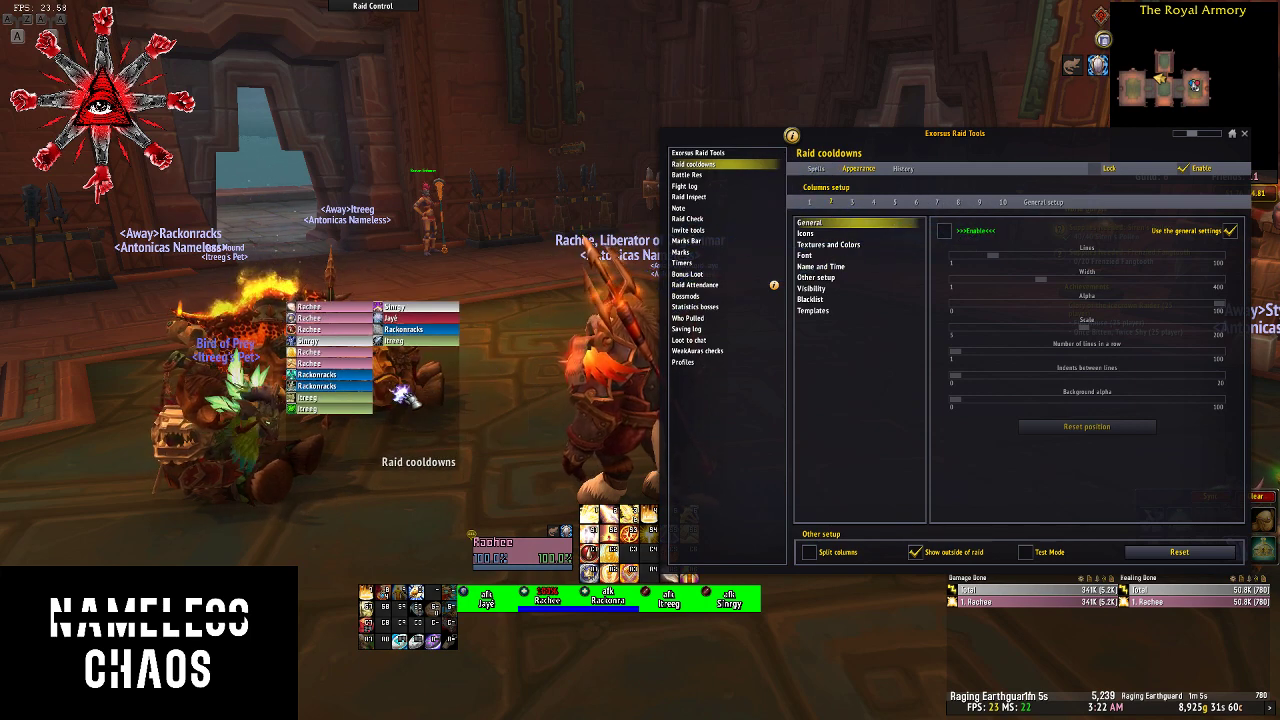
# - Add the Shadow Priest spell Dispersion from the predefined spells list to the tracked raid cooldowns
pyautogui.click(818, 178)
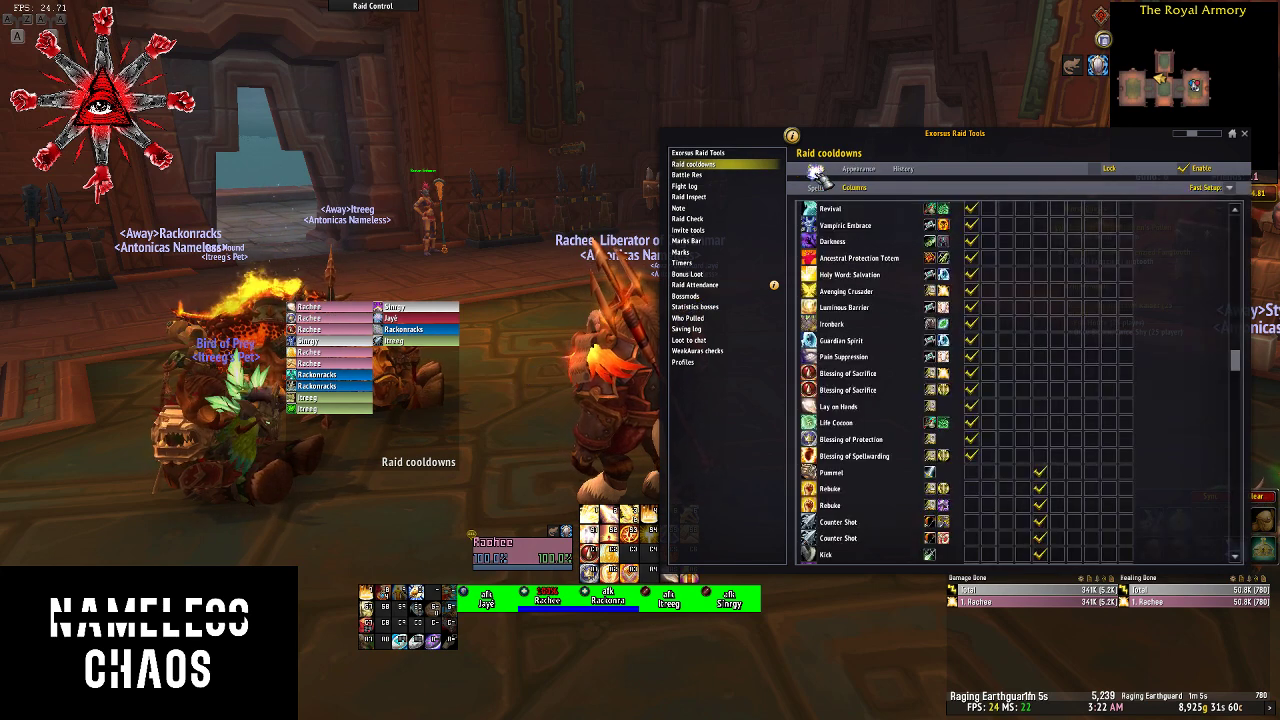
pyautogui.scroll(-10, 890, 420)
pyautogui.scroll(-5, 900, 418)
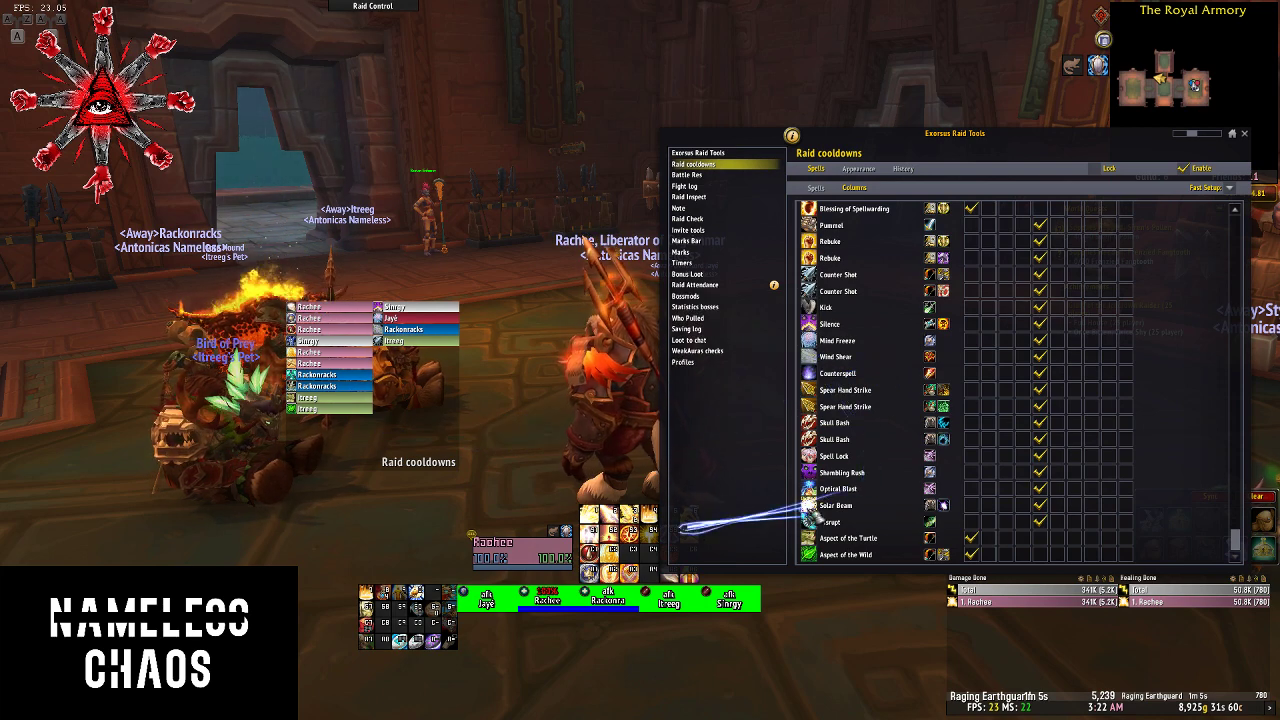
pyautogui.click(816, 188)
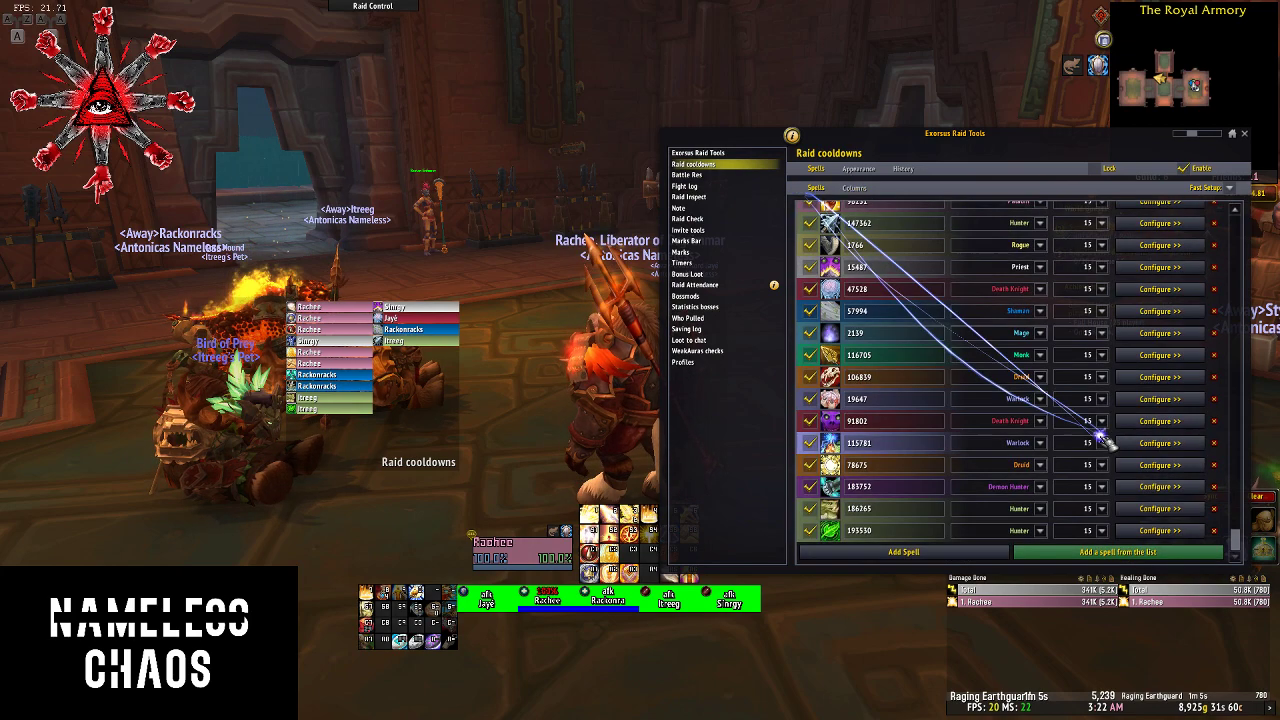
pyautogui.click(1052, 555)
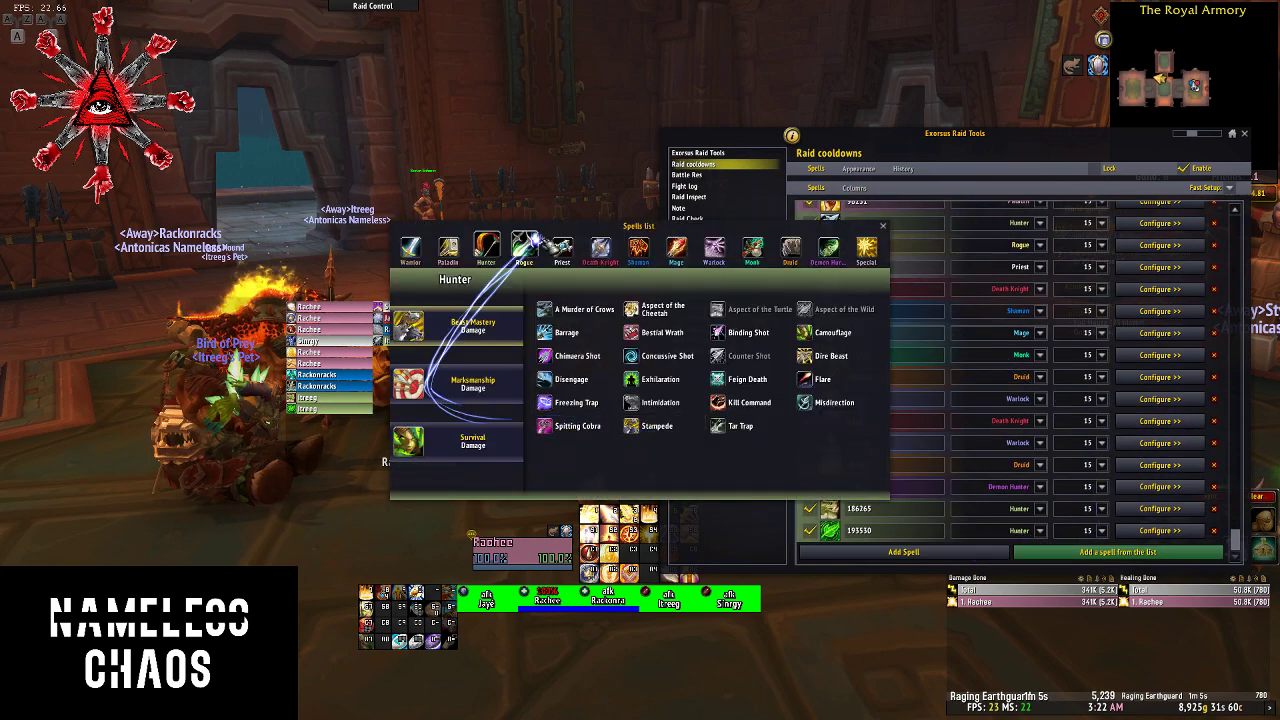
pyautogui.click(561, 248)
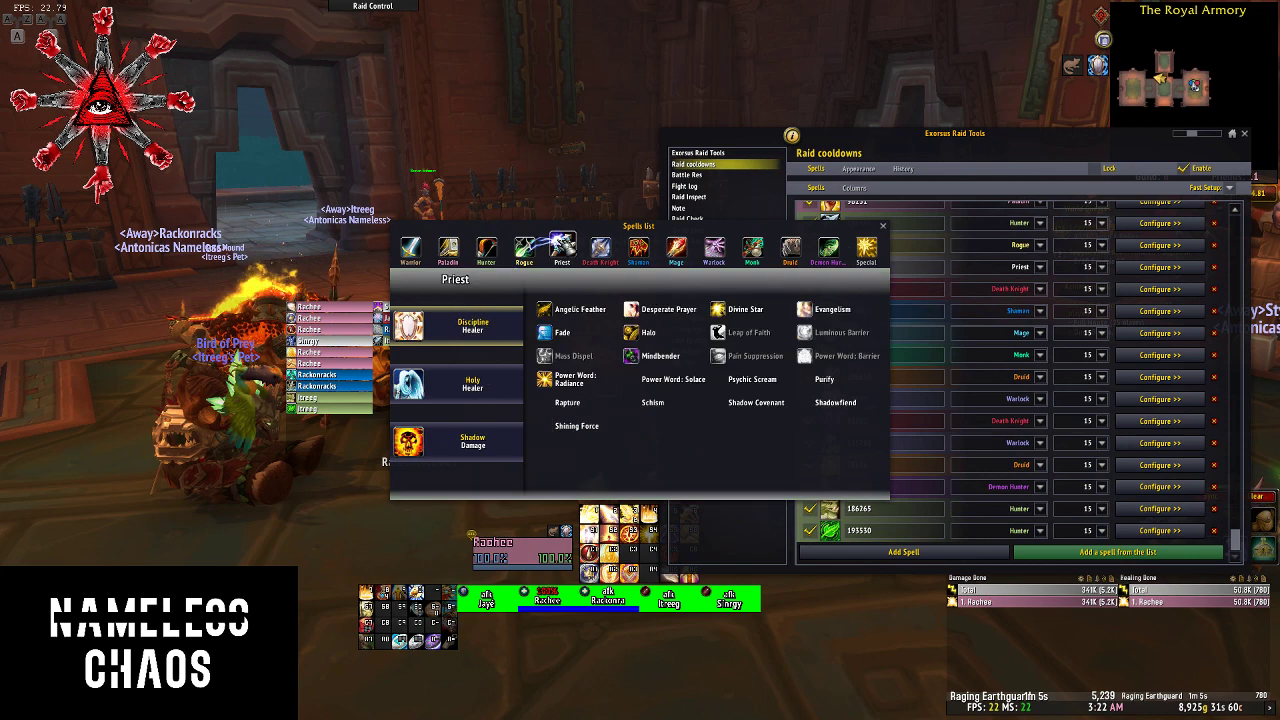
pyautogui.click(455, 445)
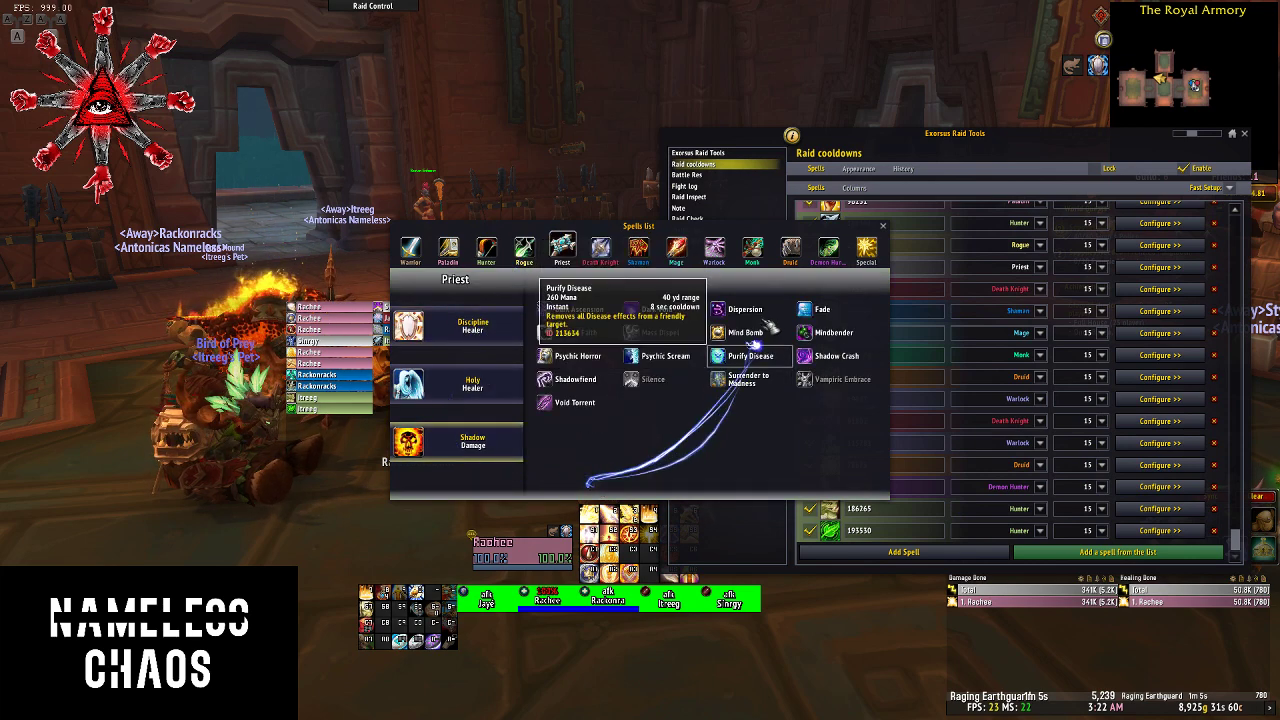
pyautogui.click(745, 309)
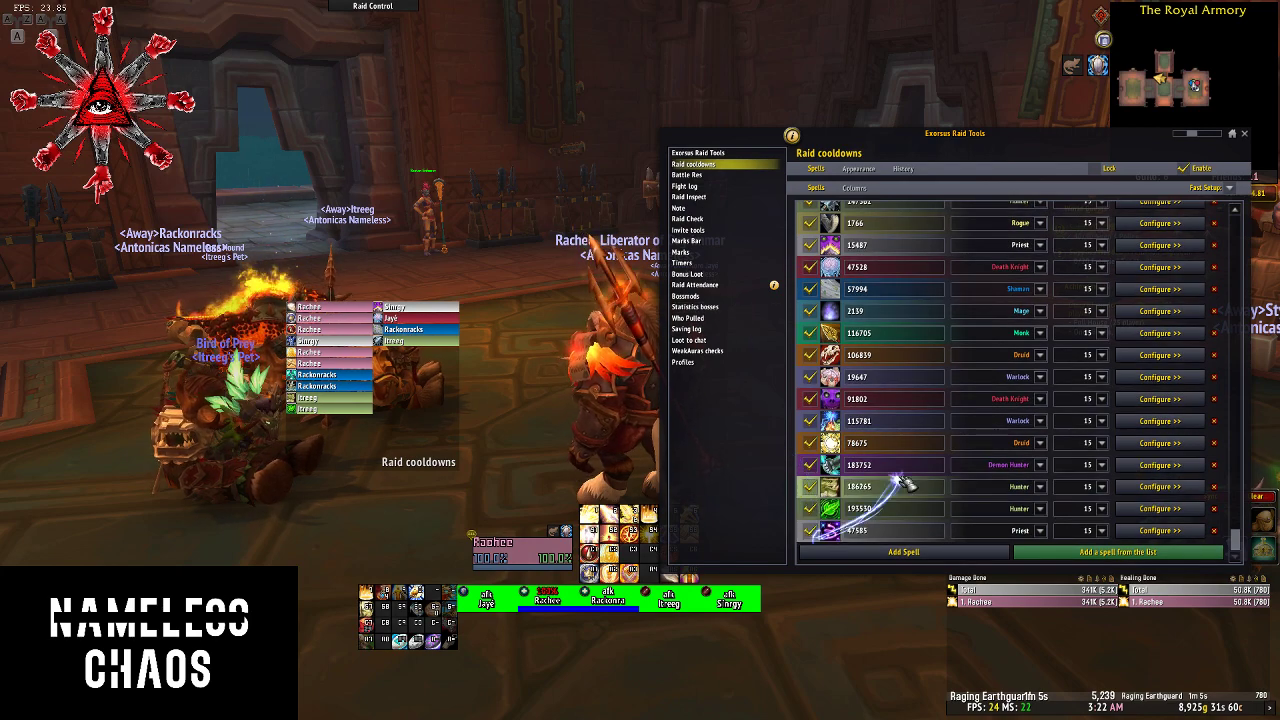
# - Assign Dispersion to column 1 of the raid cooldowns display
pyautogui.click(854, 188)
pyautogui.scroll(-1, 885, 370)
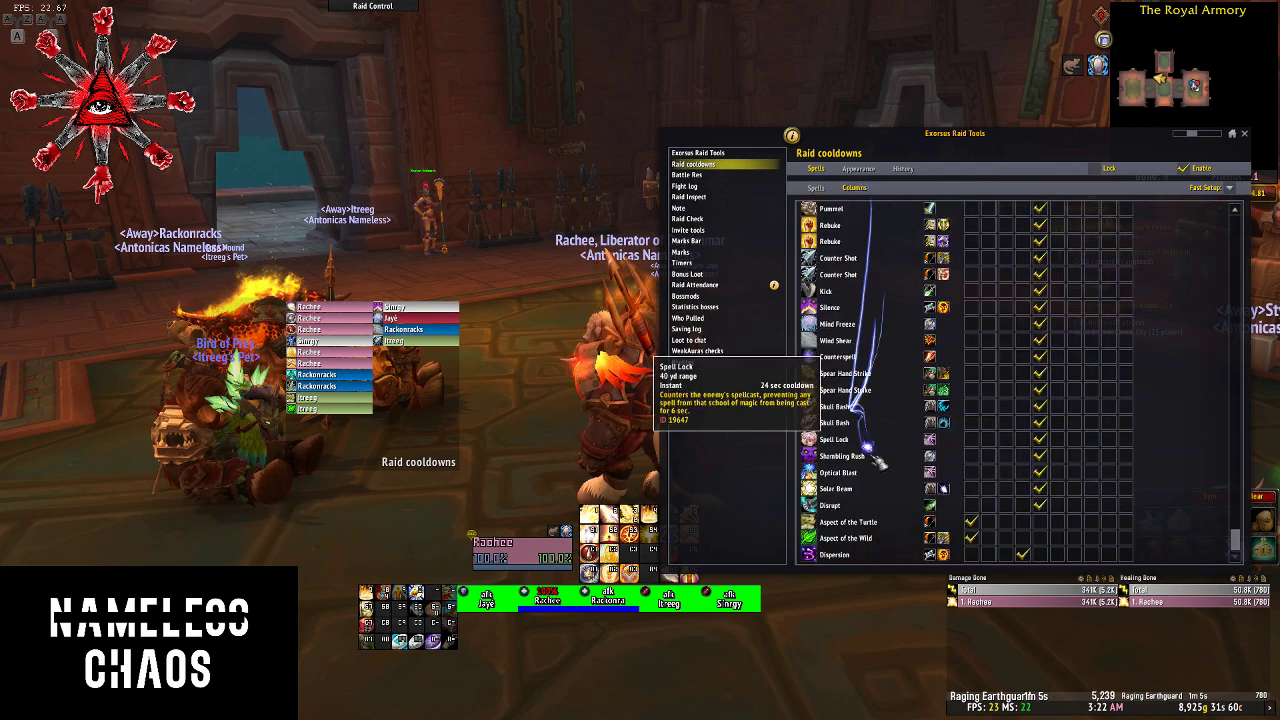
pyautogui.click(973, 554)
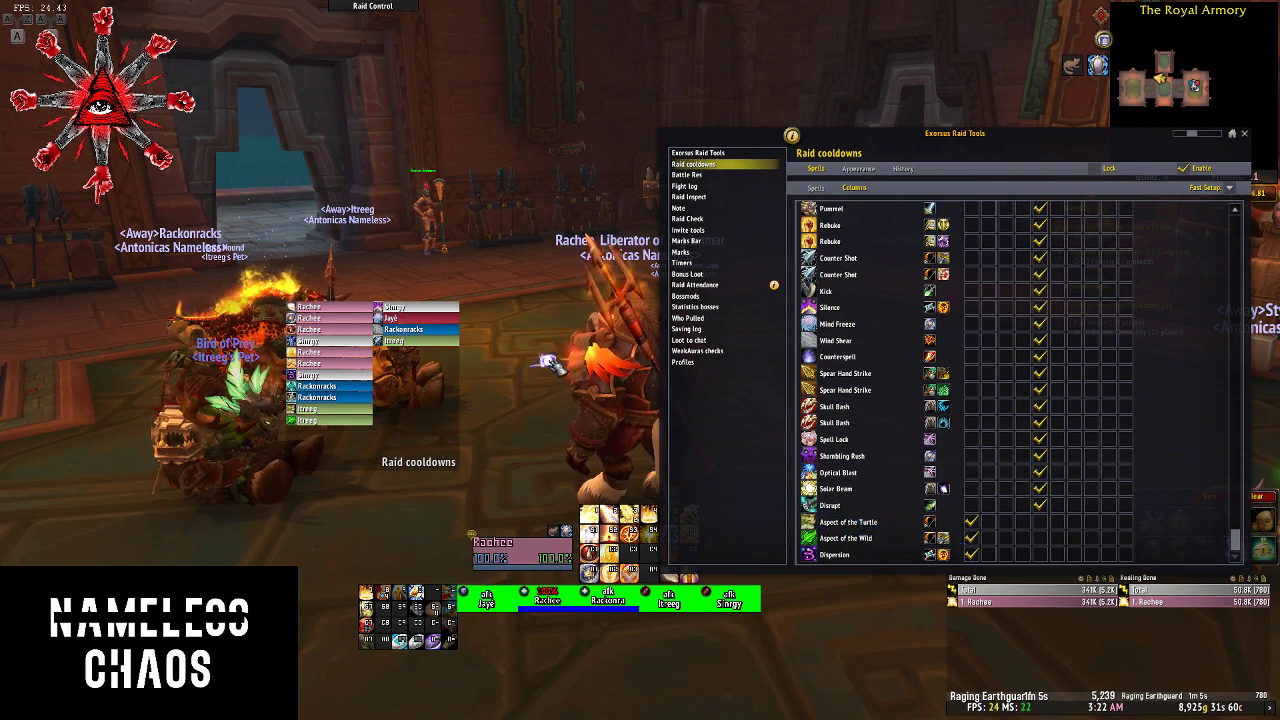
# - Move the character through The Royal Armory to the training dummy and watch the interrupt cooldown bars during the test attacks
pyautogui.press('s')
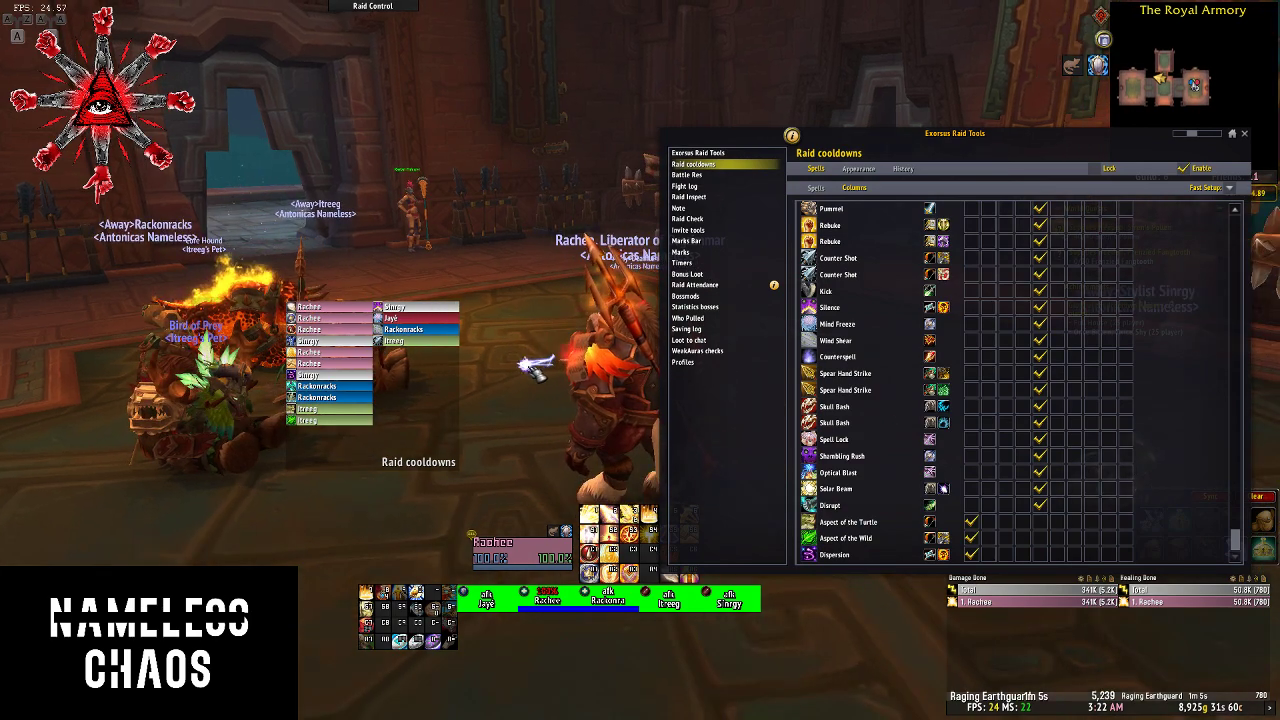
pyautogui.moveTo(519, 362); pyautogui.dragTo(365, 362)
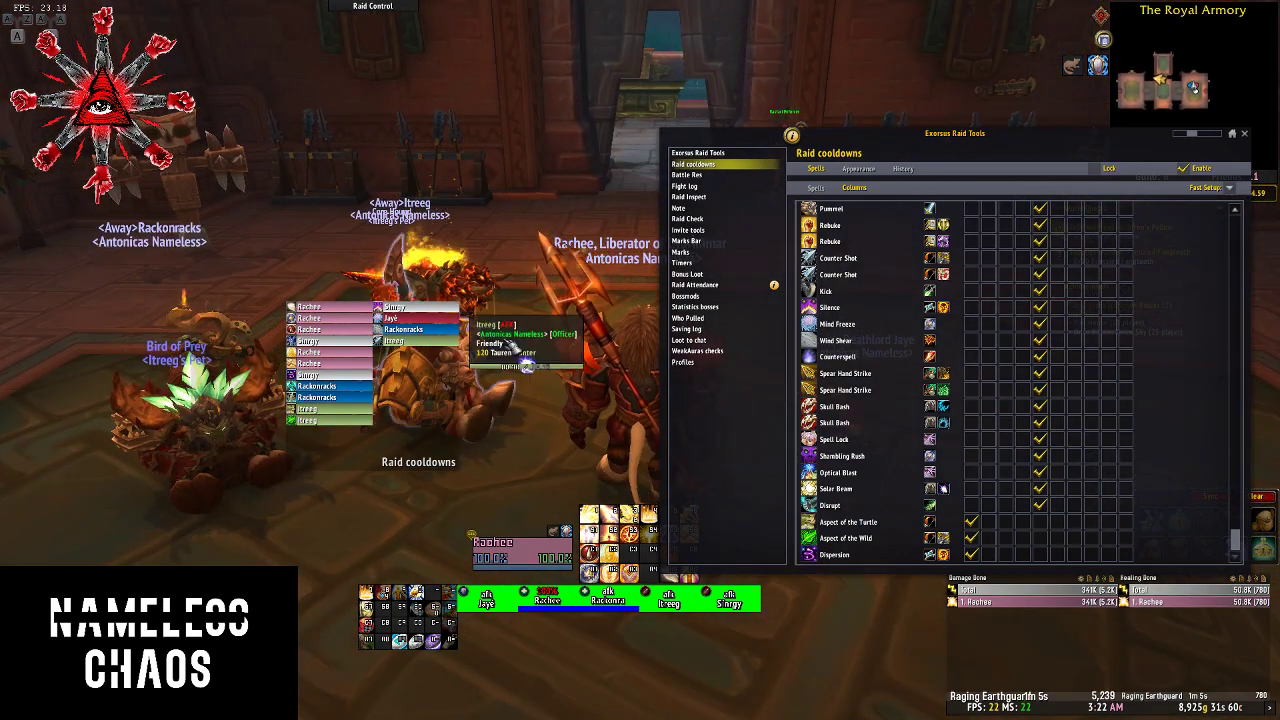
pyautogui.hotkey('shift', 'alt', 'm')
pyautogui.moveTo(510, 345); pyautogui.dragTo(360, 345)
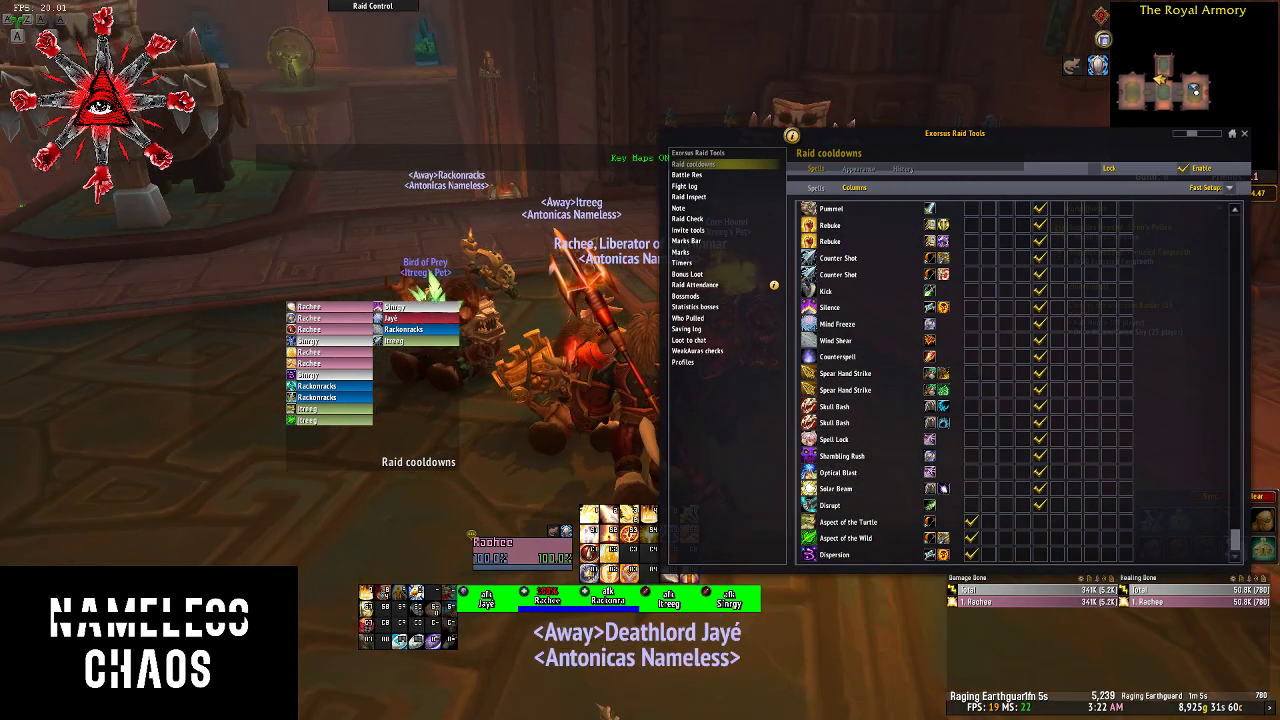
pyautogui.press('w')
pyautogui.press('w')
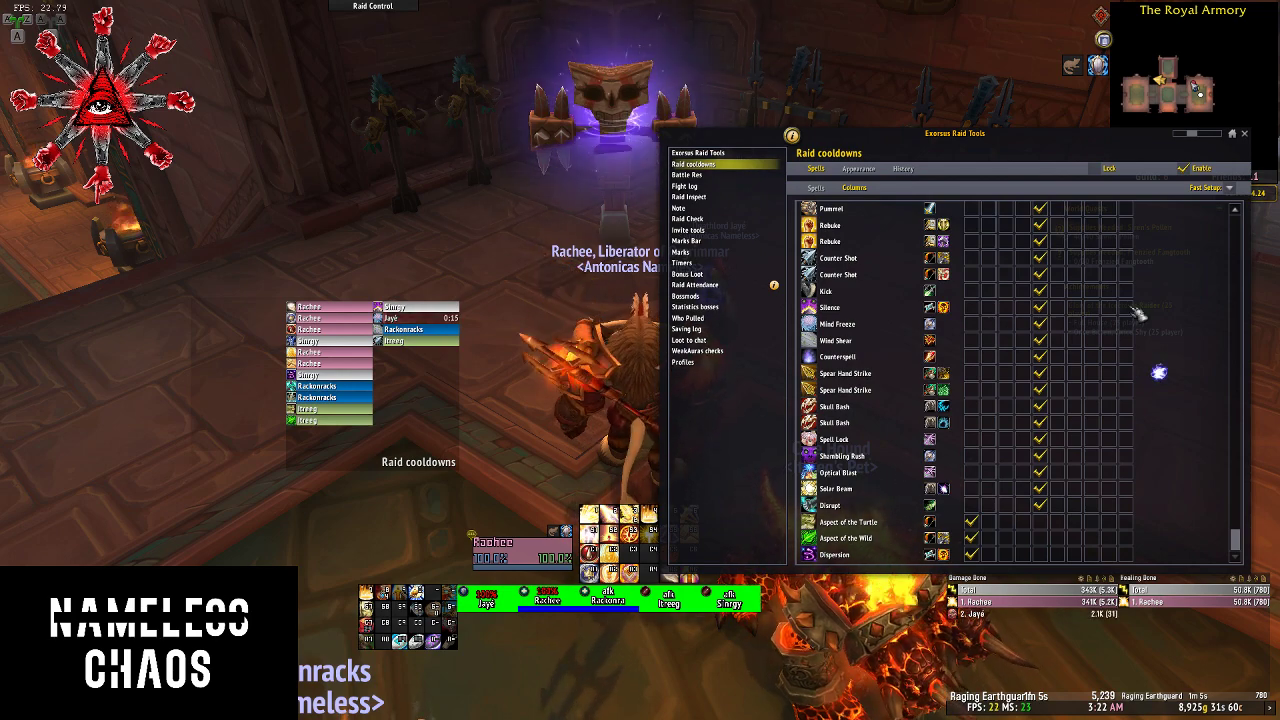
pyautogui.click(432, 338)
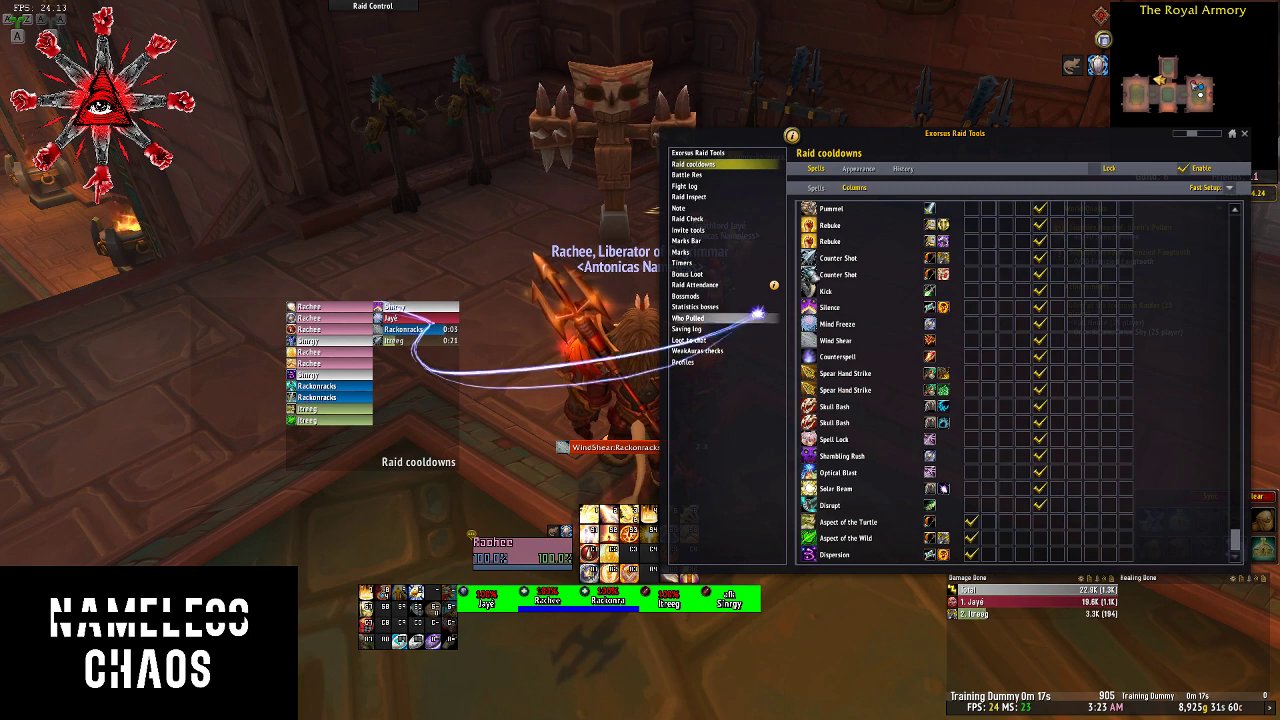
# - Review the raid cooldowns usage history and return to the column appearance settings
pyautogui.click(903, 169)
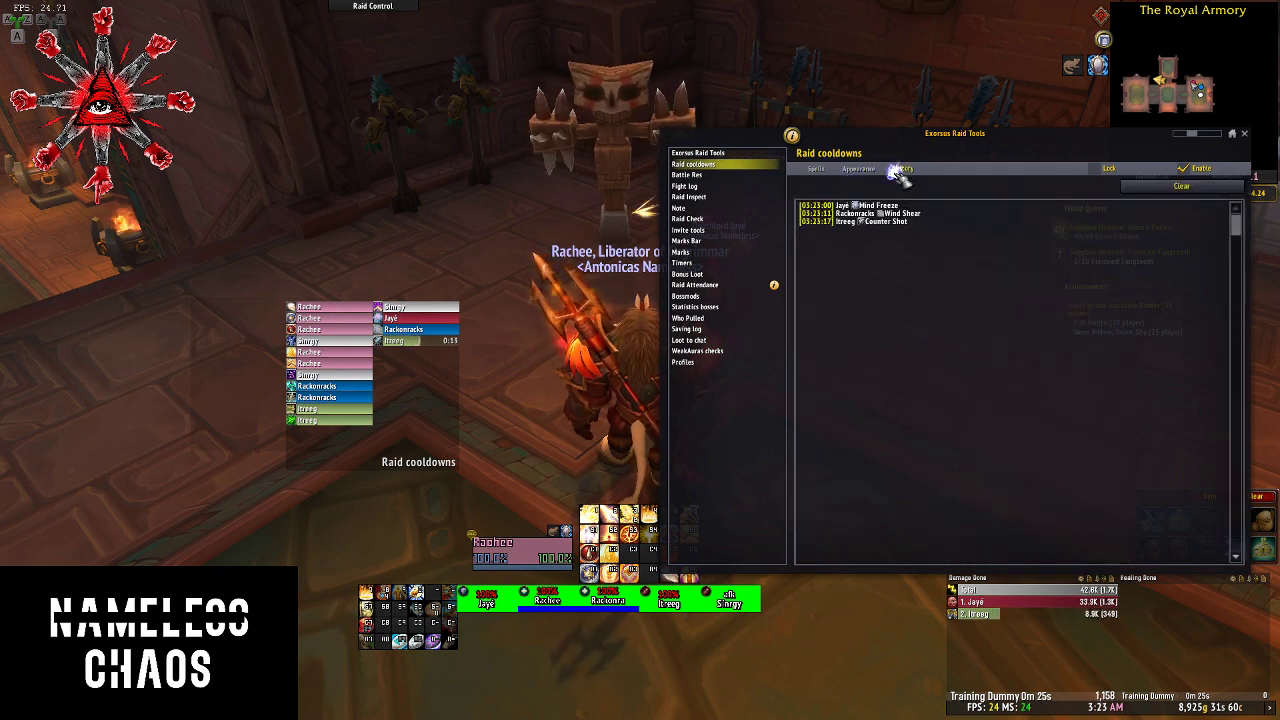
pyautogui.click(817, 169)
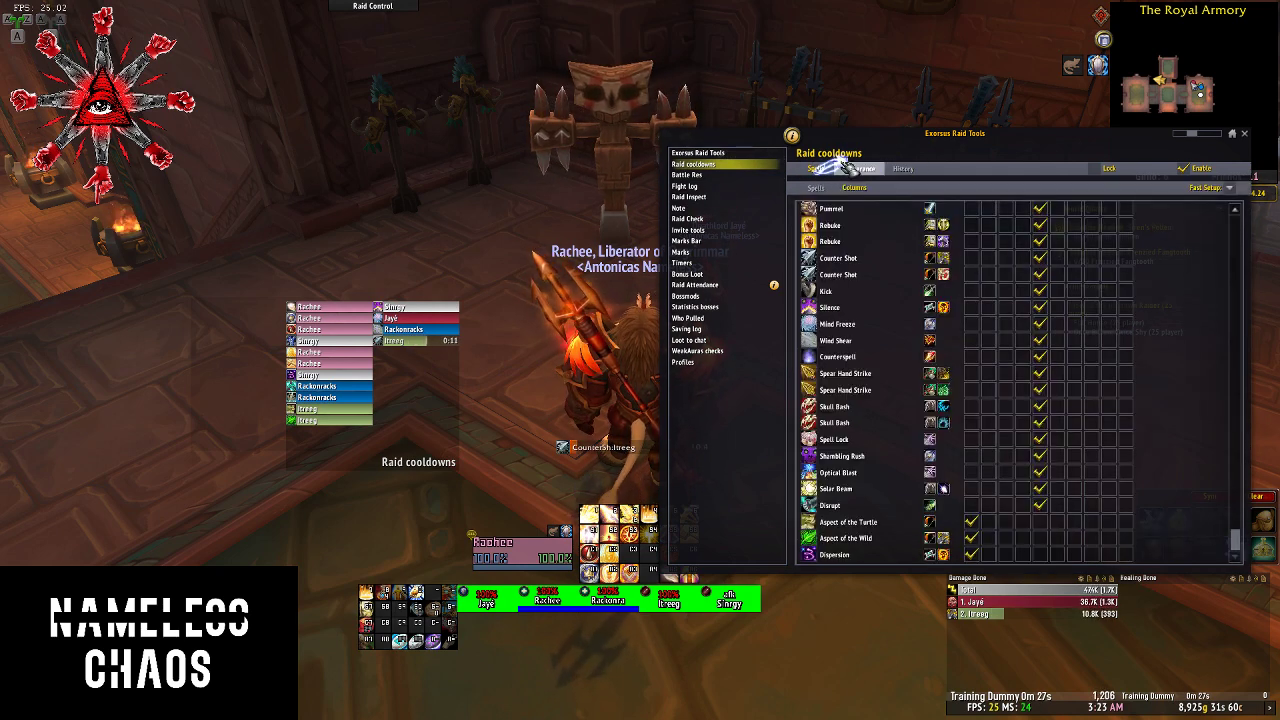
pyautogui.click(848, 168)
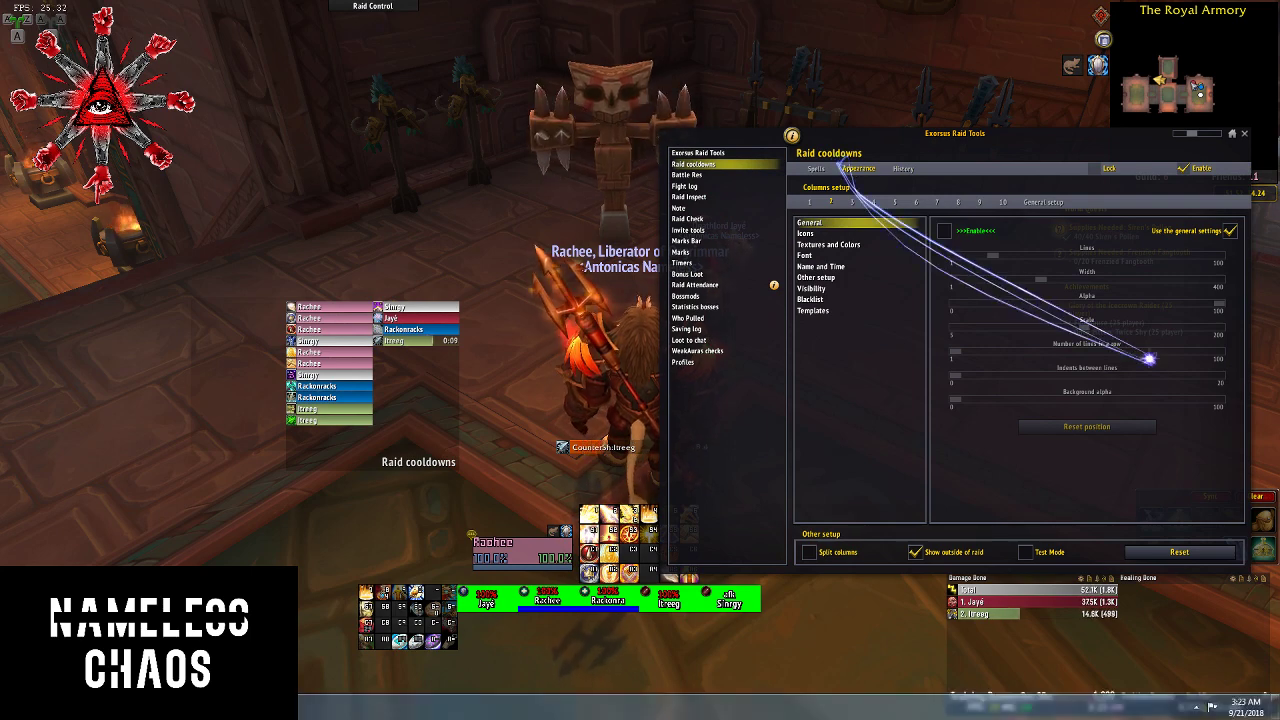